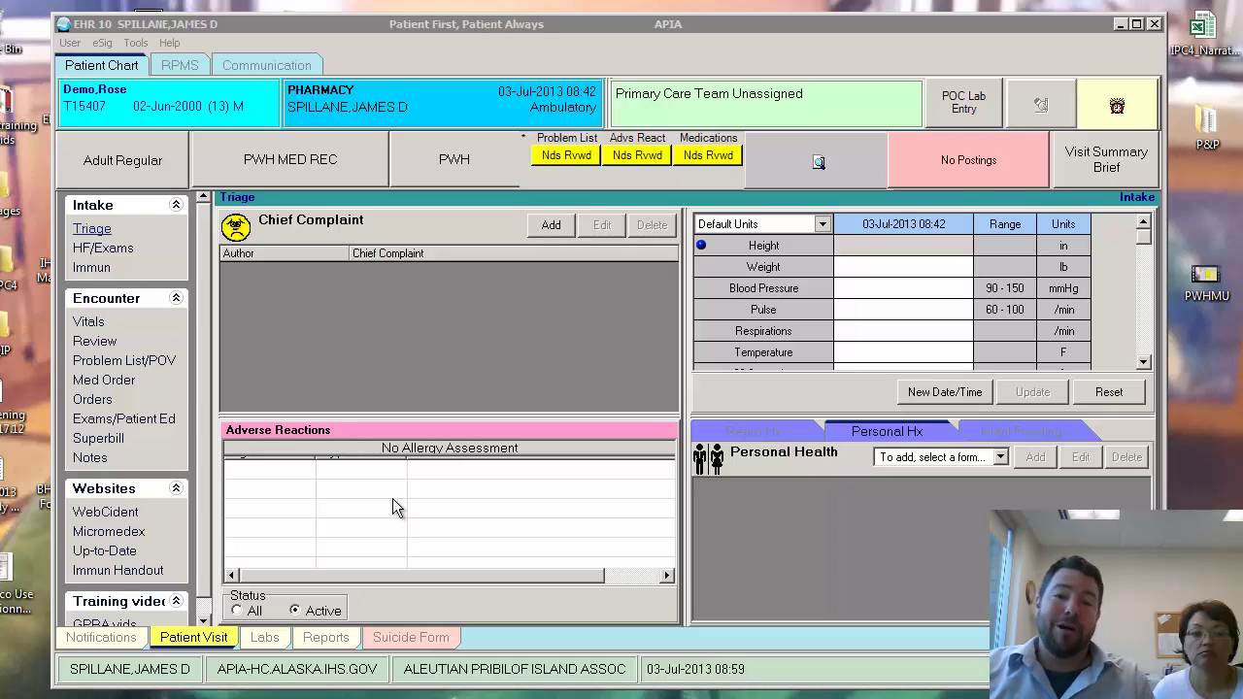
# - Add a new adverse reaction entry recording that the patient has No Known Allergies
pyautogui.click(623, 154)
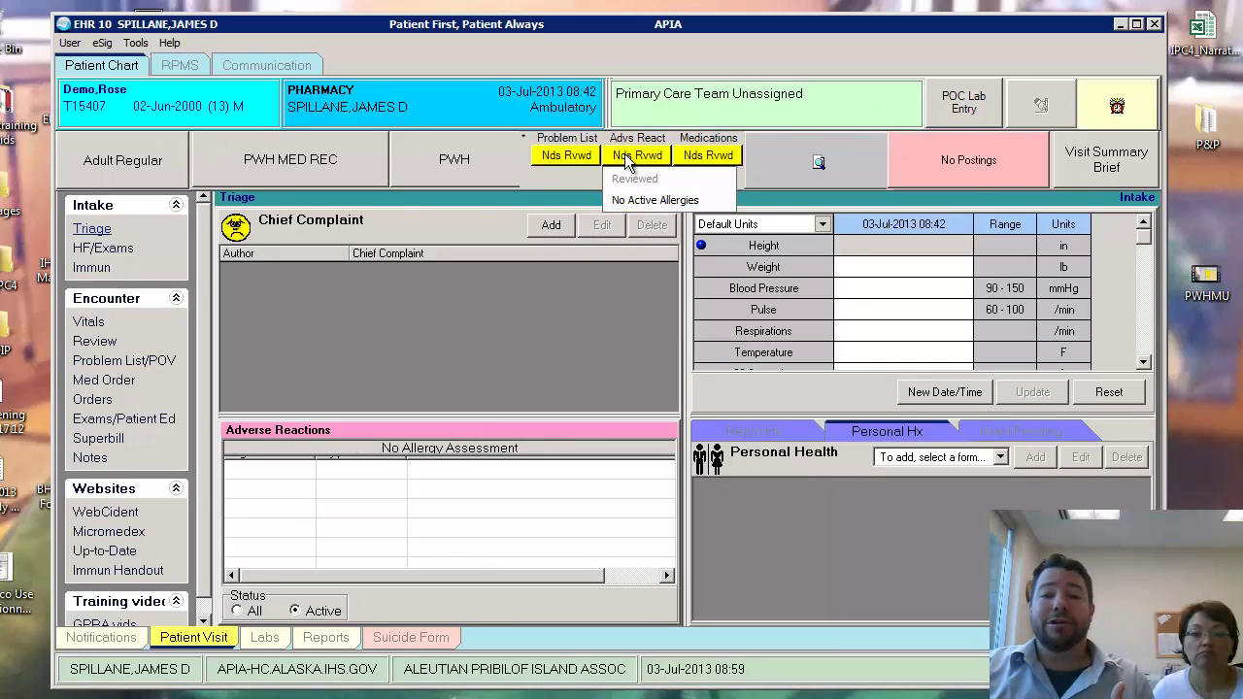
pyautogui.rightClick(457, 480)
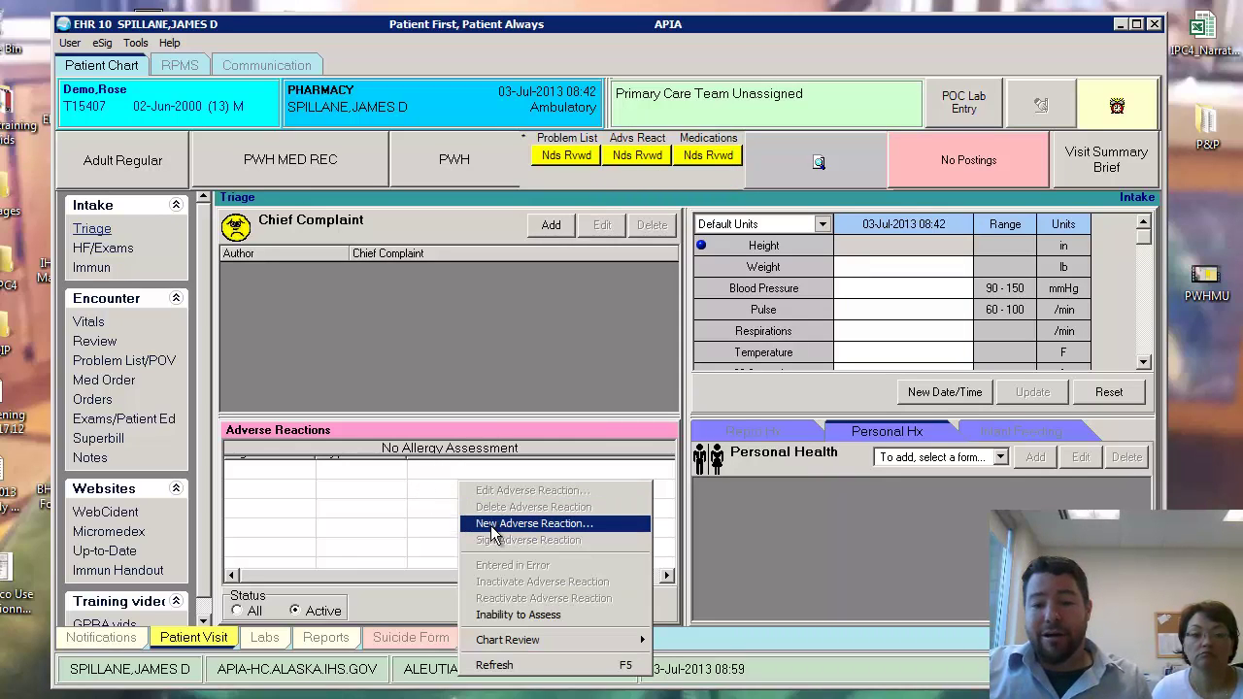
pyautogui.click(492, 529)
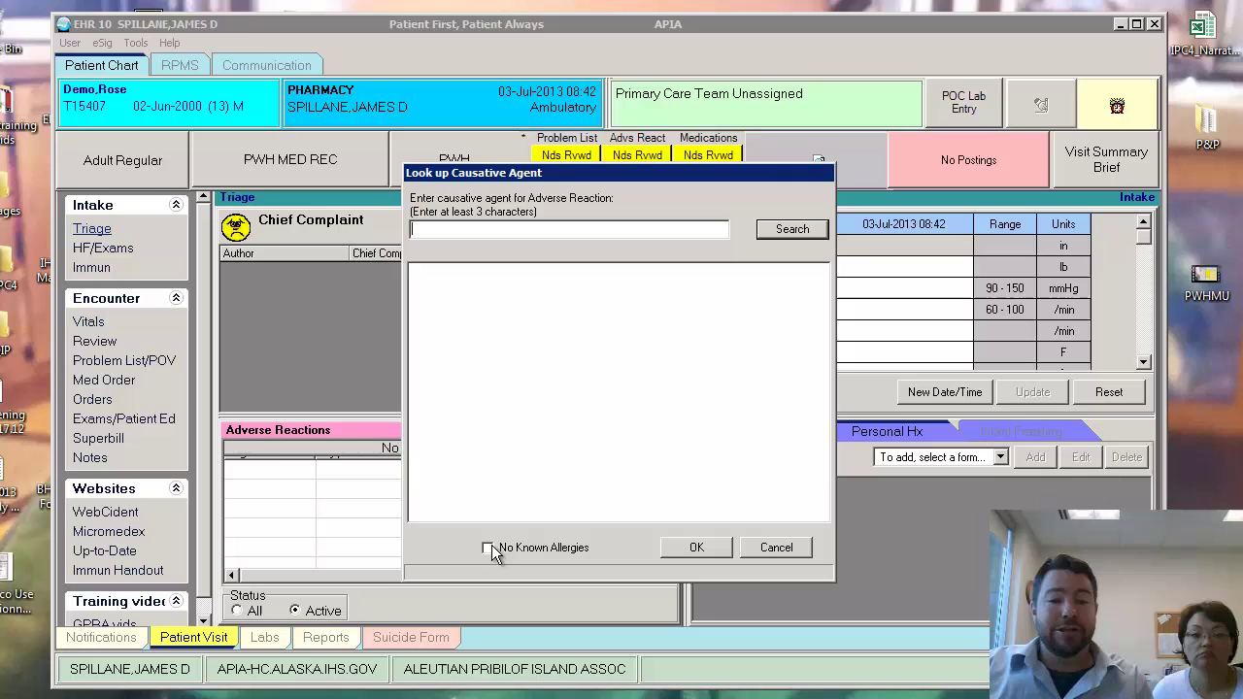
pyautogui.click(489, 549)
pyautogui.click(721, 553)
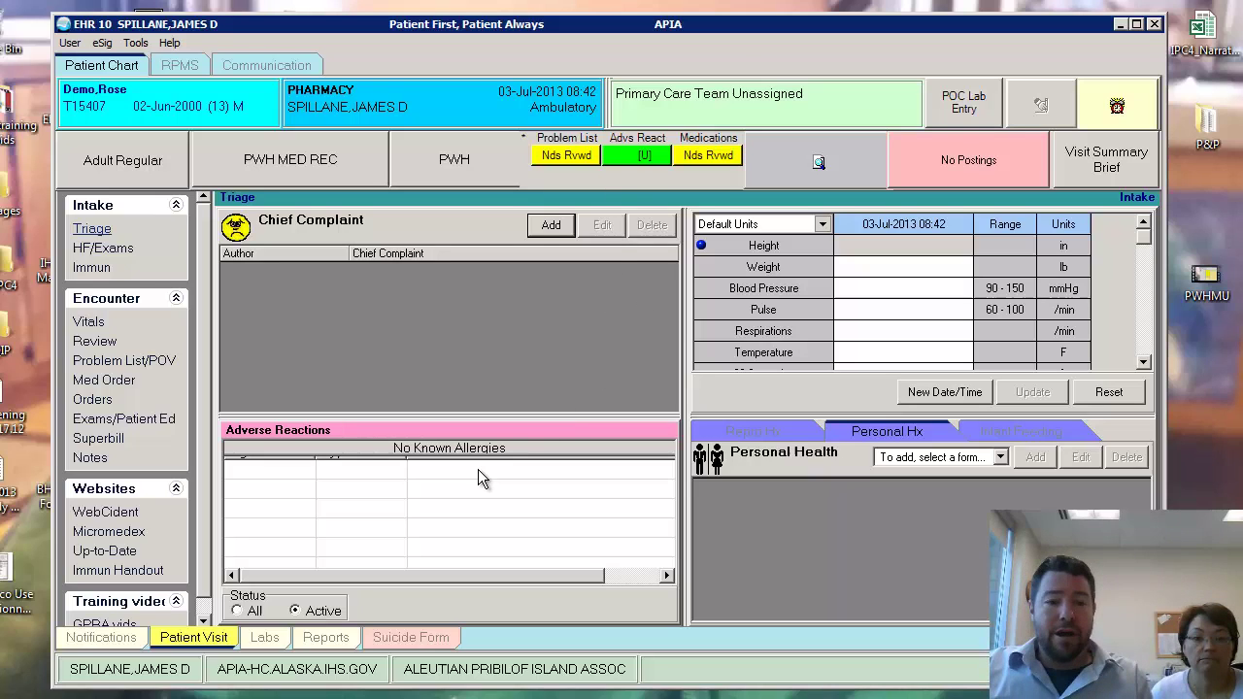
# - On the Problem List/POV page, discard a new problem form and mark the list No Active Problems
pyautogui.click(124, 363)
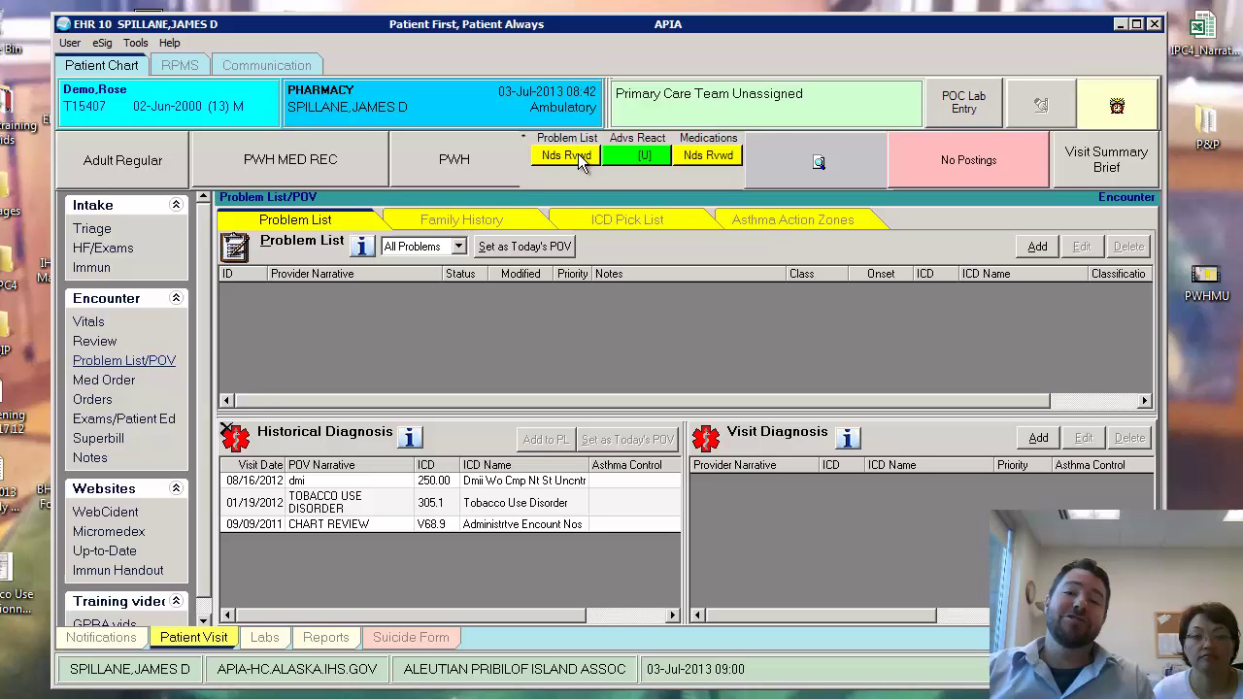
pyautogui.click(1037, 247)
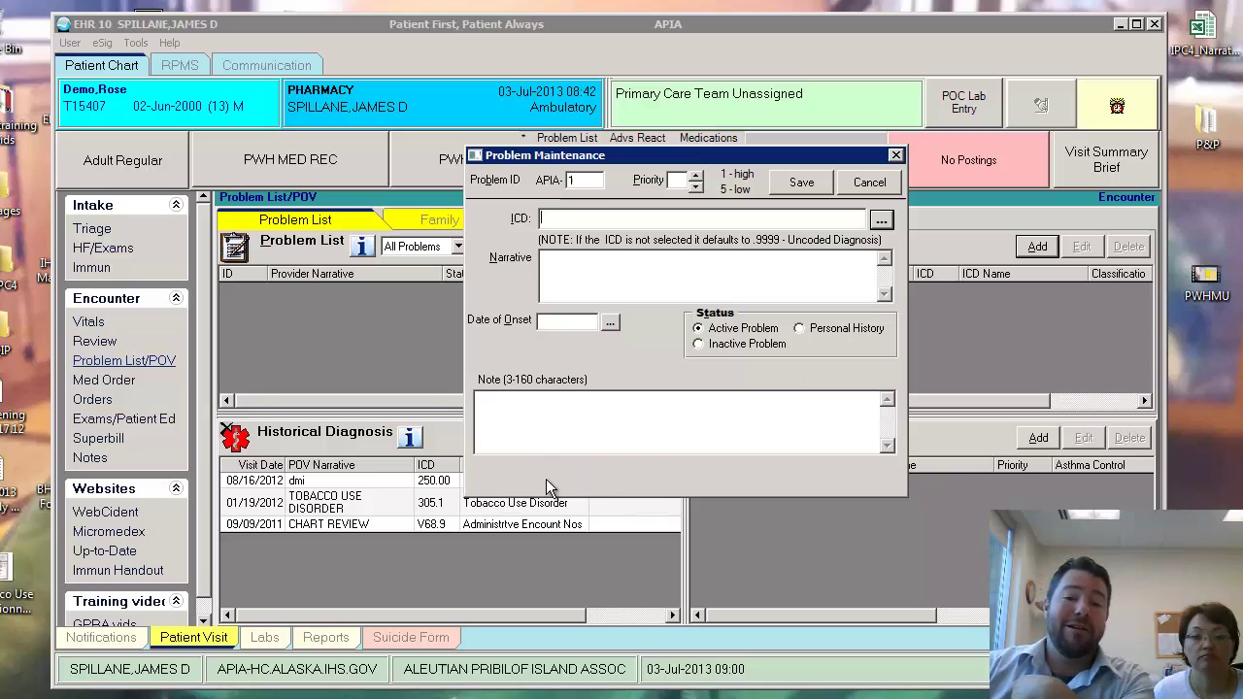
pyautogui.click(896, 156)
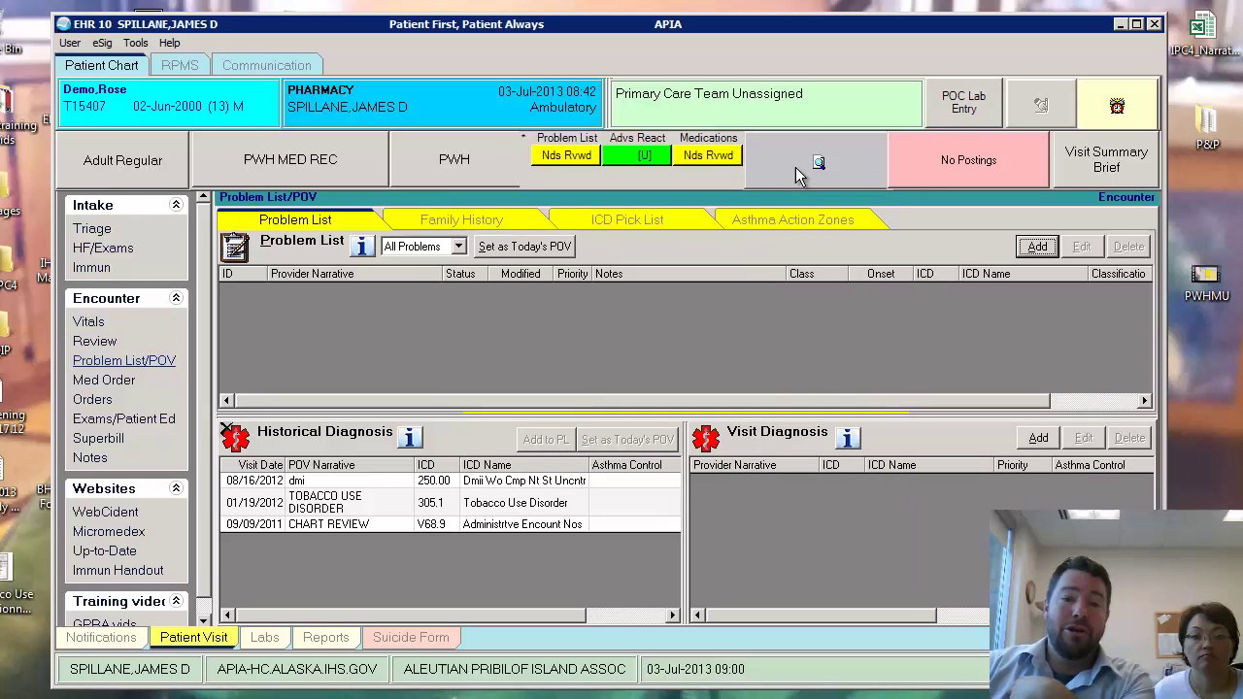
pyautogui.click(569, 157)
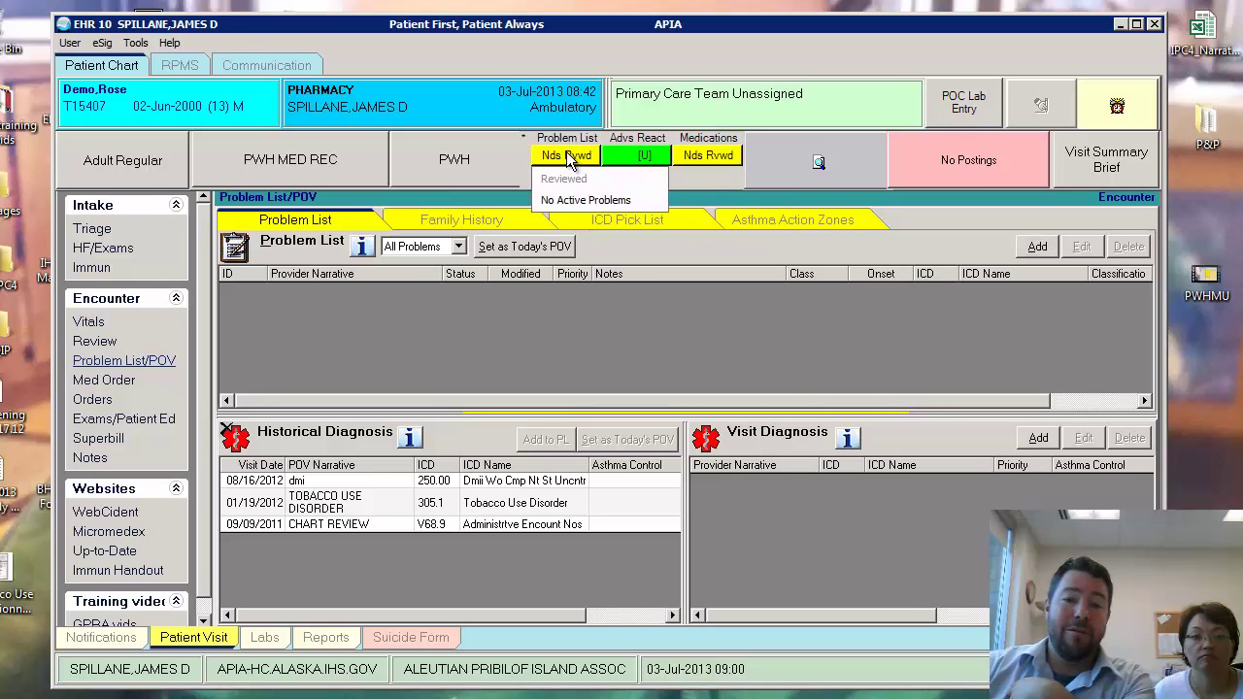
pyautogui.click(583, 200)
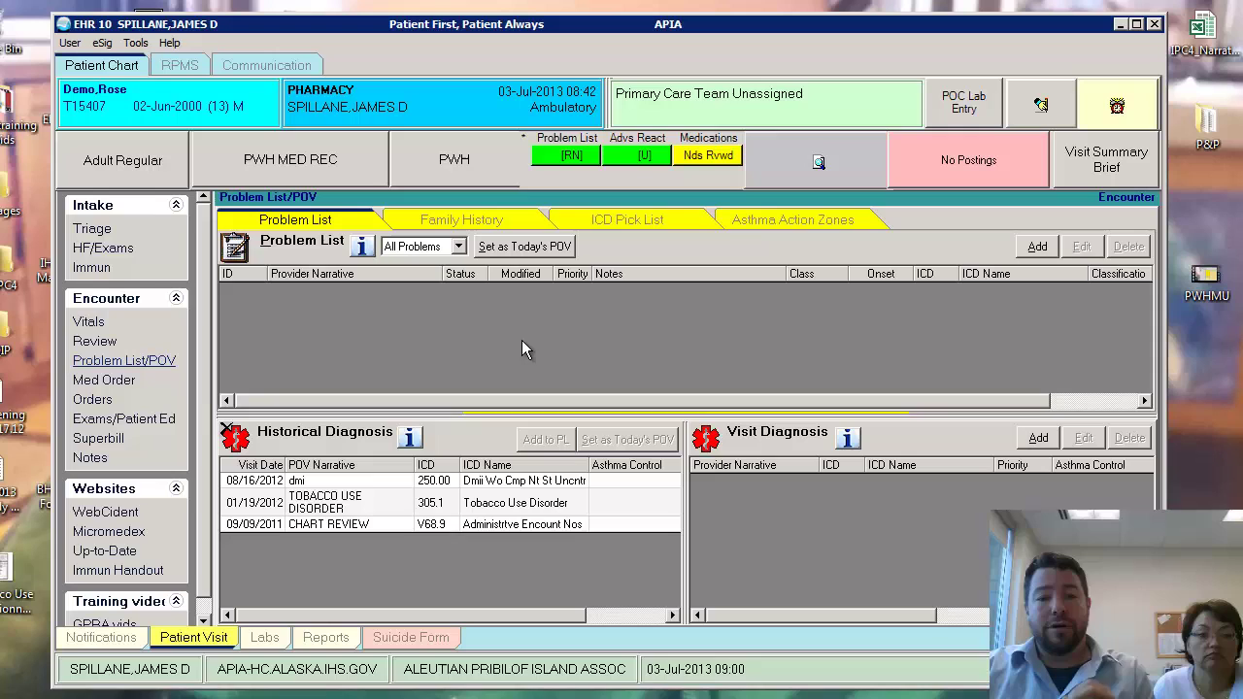
# - On the Exams/Patient Ed page, start a new education event and browse topics by Category List
pyautogui.click(159, 422)
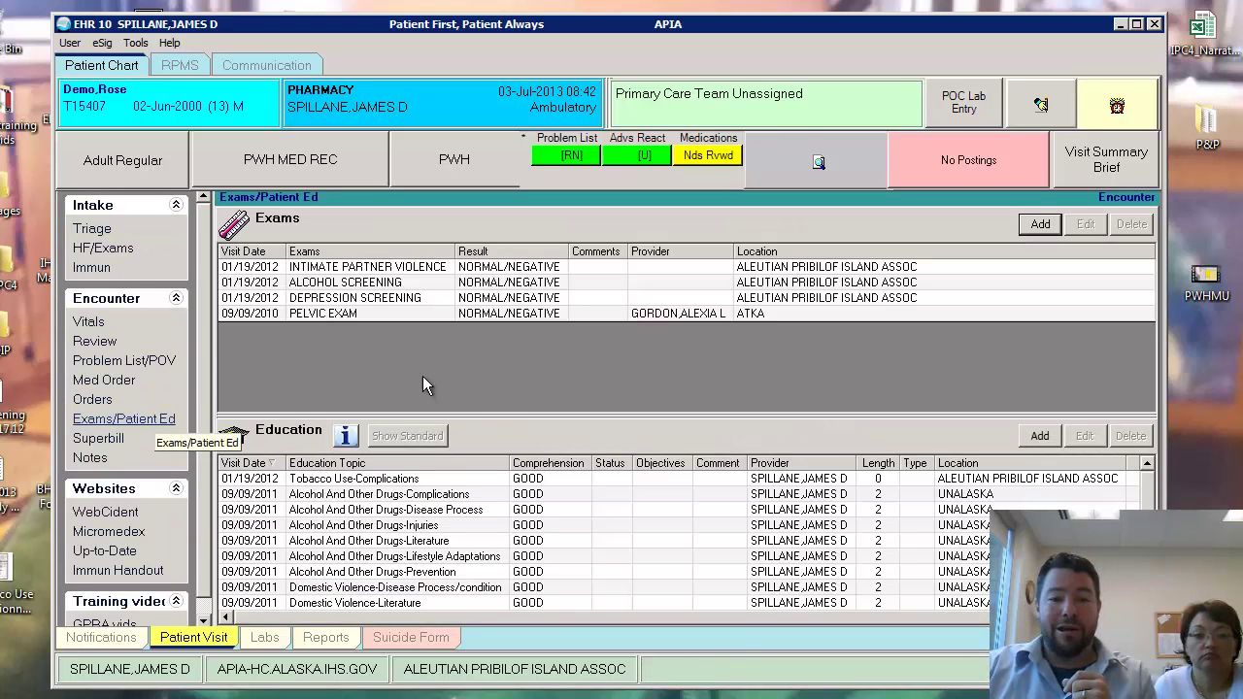
pyautogui.click(1039, 436)
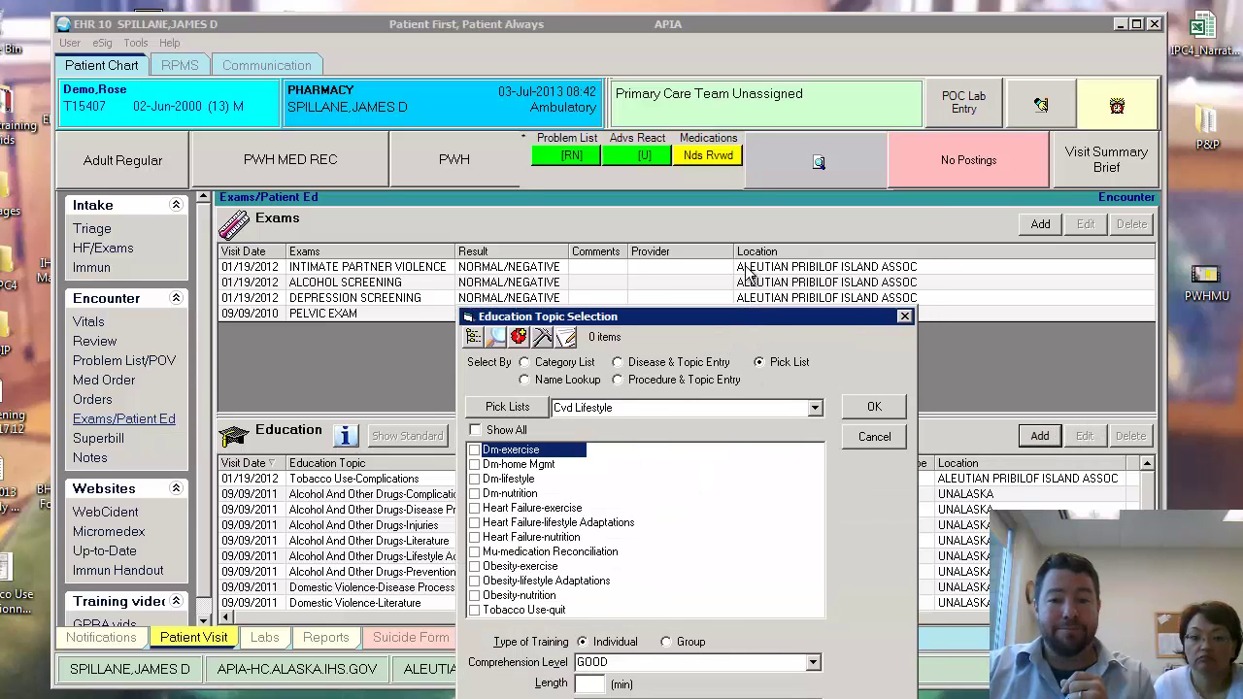
pyautogui.moveTo(737, 321); pyautogui.dragTo(731, 153)
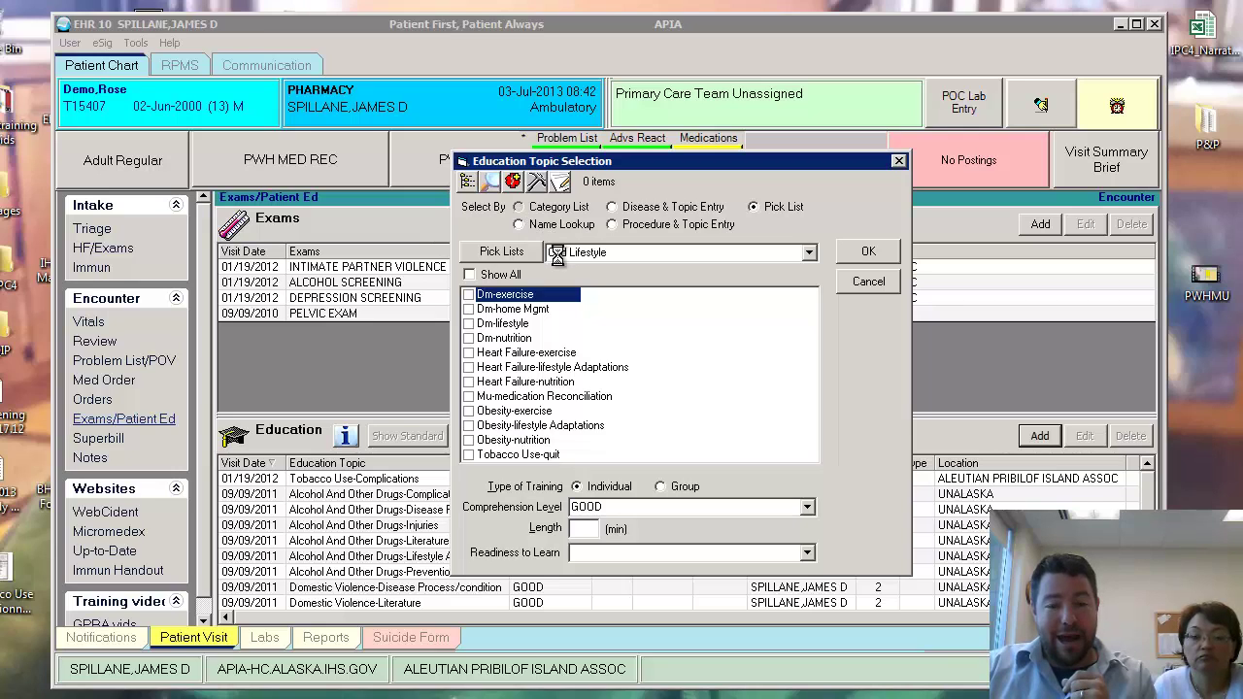
pyautogui.click(519, 207)
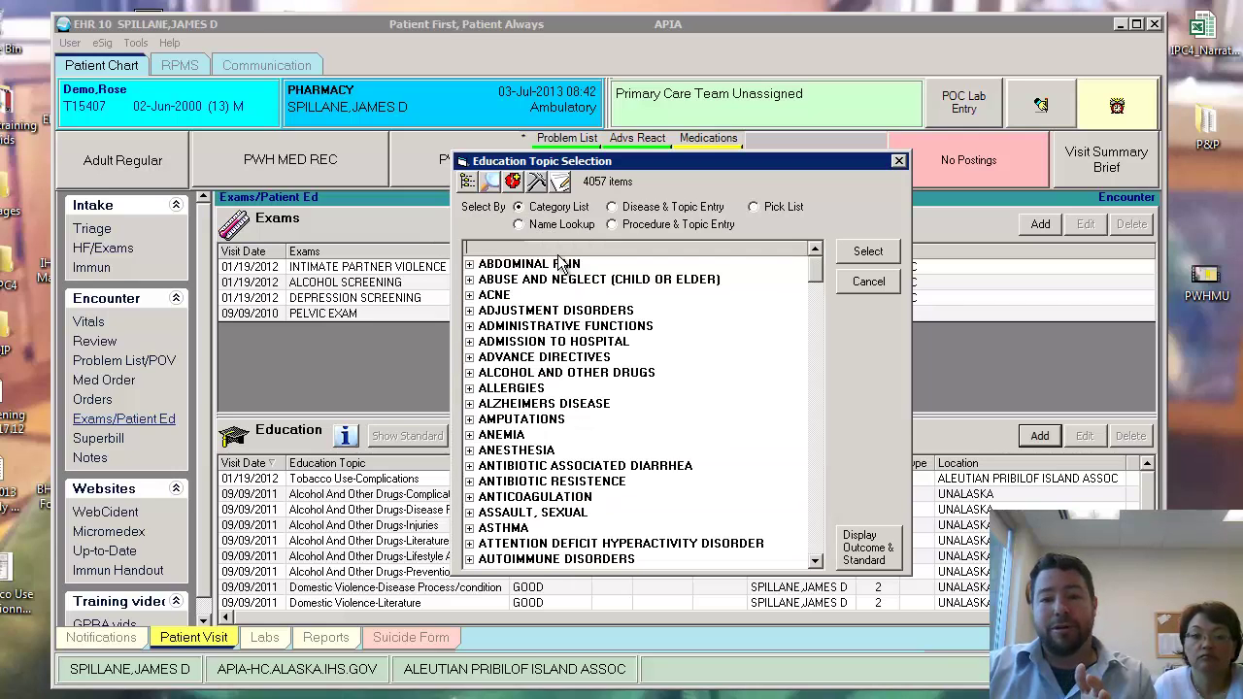
# - Select MEDICATION RECONCILIATION under MEDICATIONS, then cancel the Add Patient Education Event dialog
pyautogui.moveTo(821, 279); pyautogui.dragTo(824, 437)
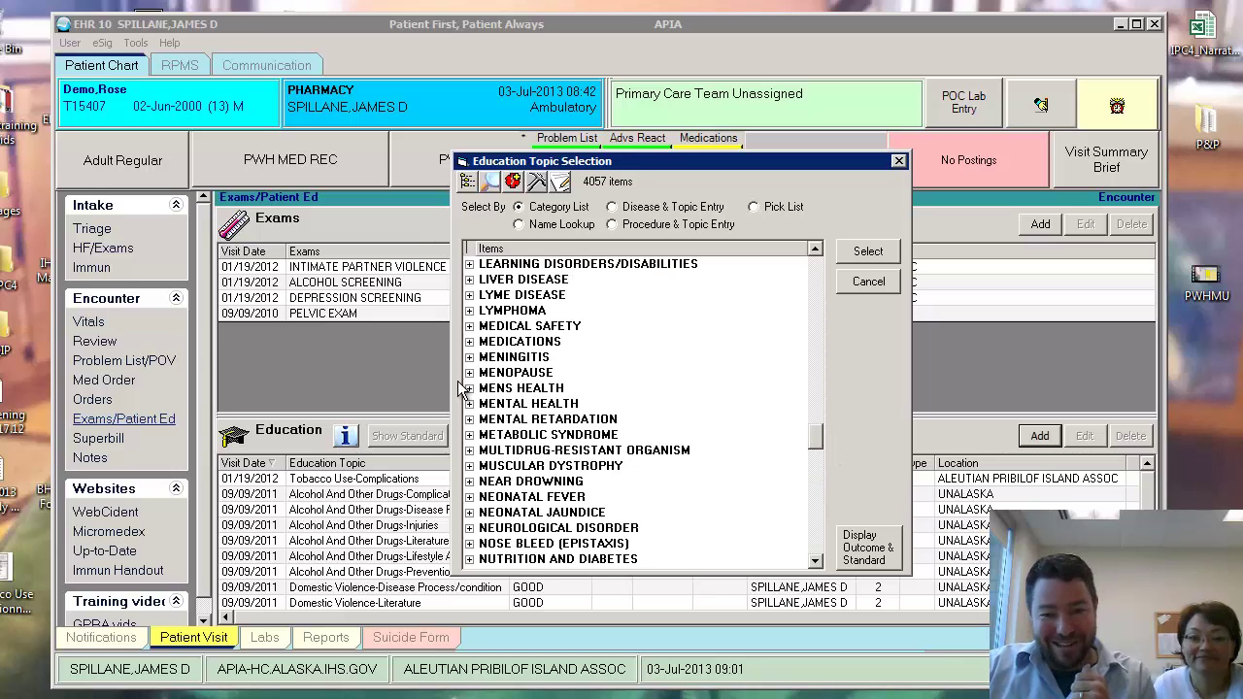
pyautogui.click(470, 342)
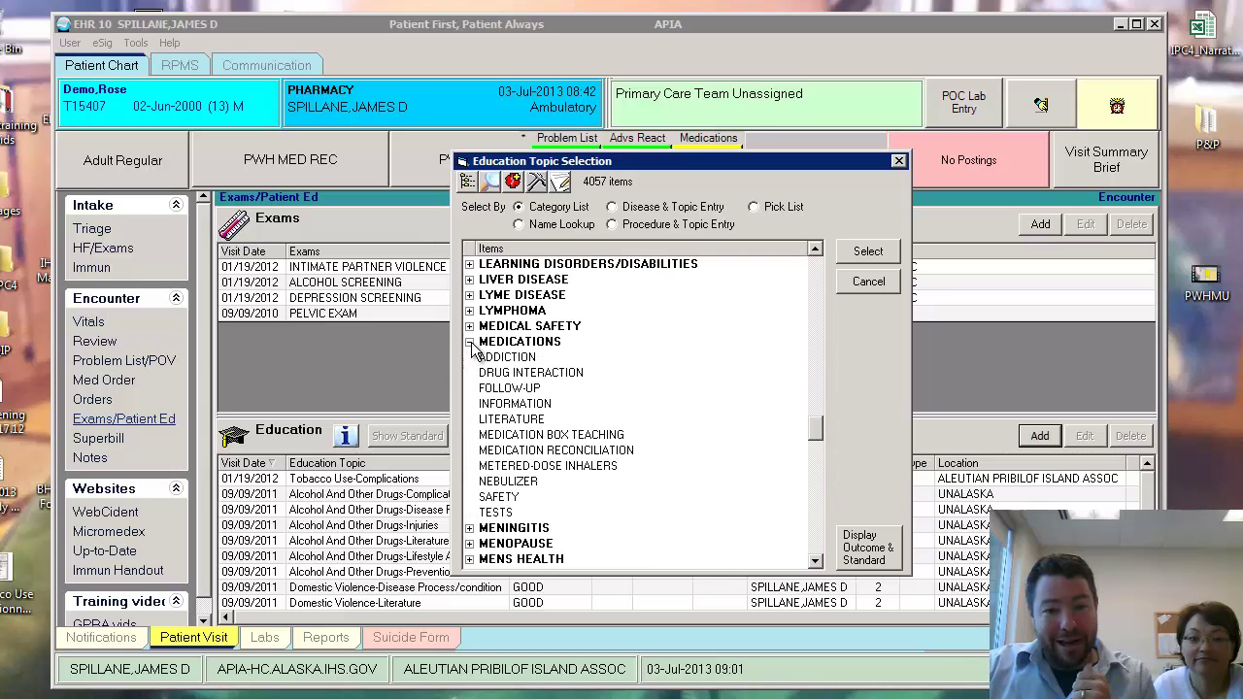
pyautogui.click(540, 450)
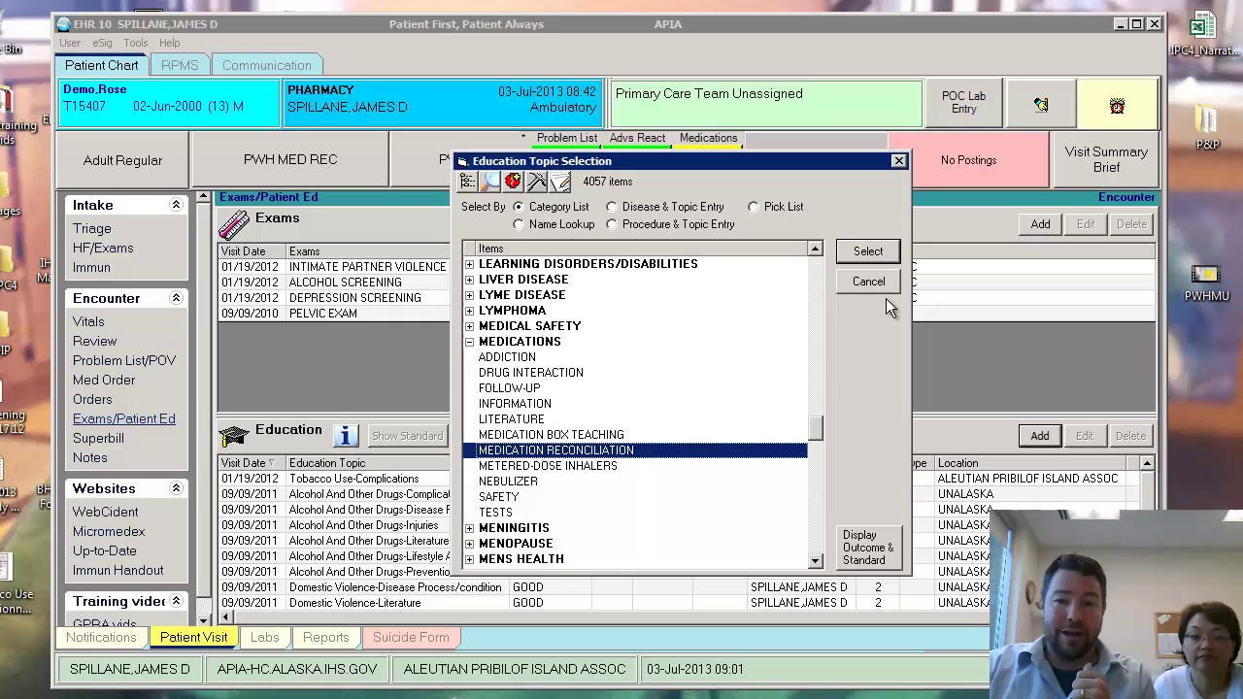
pyautogui.click(873, 253)
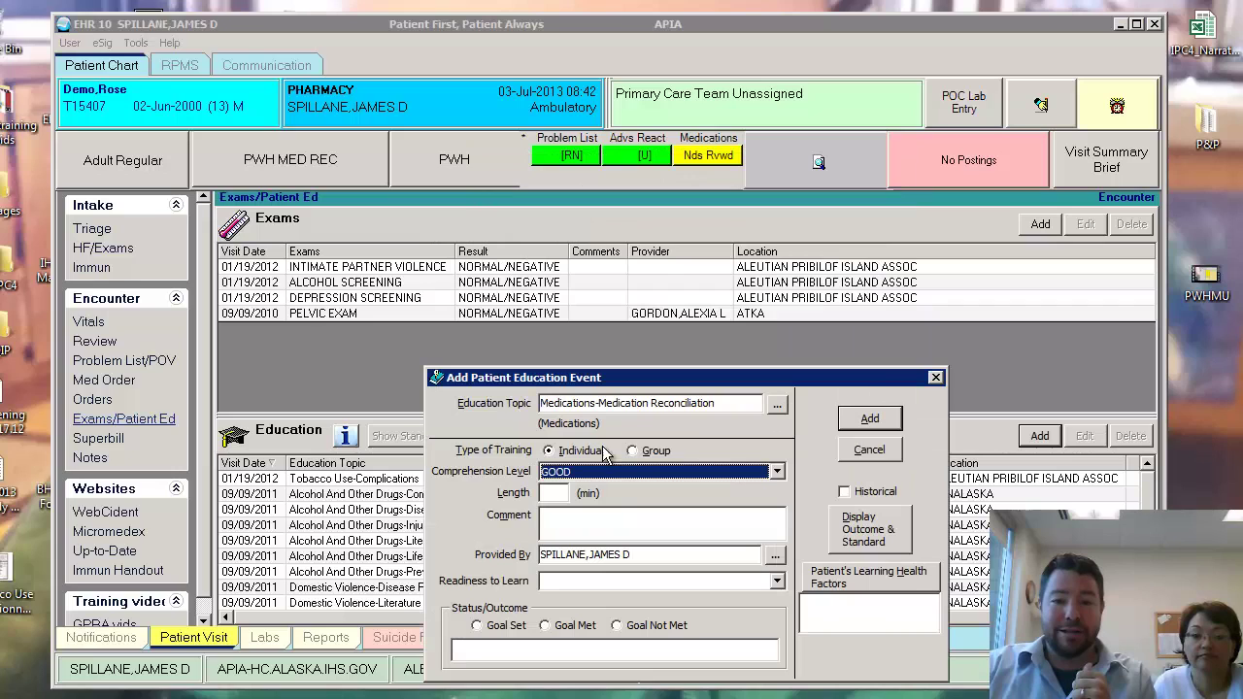
pyautogui.click(889, 448)
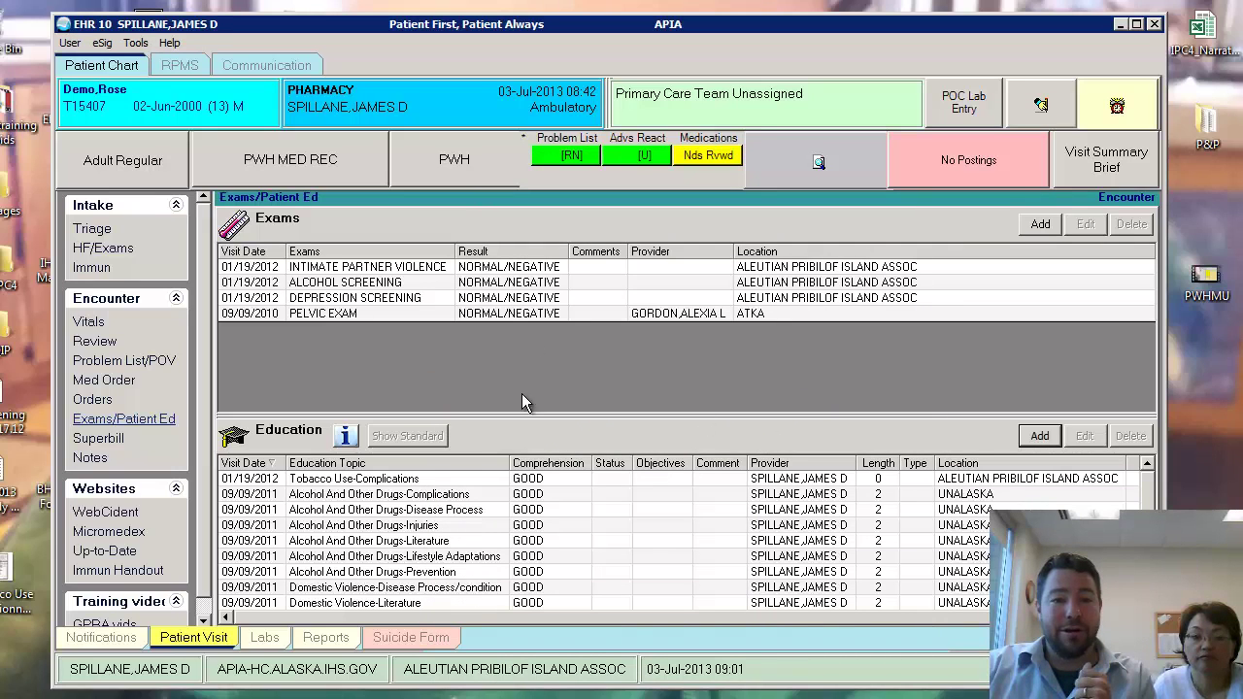
# - Start another education event from the Pick List, checking the Pick Lists manager before closing it
pyautogui.click(1043, 437)
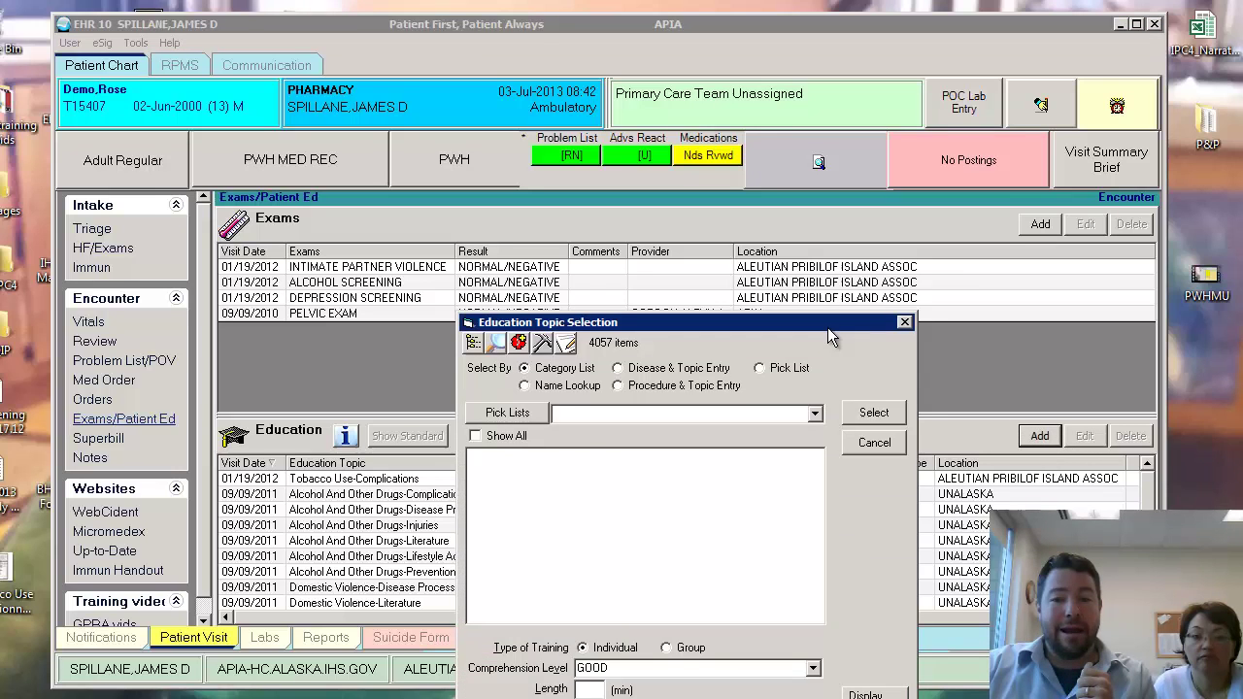
pyautogui.moveTo(828, 328); pyautogui.dragTo(789, 171)
pyautogui.click(727, 212)
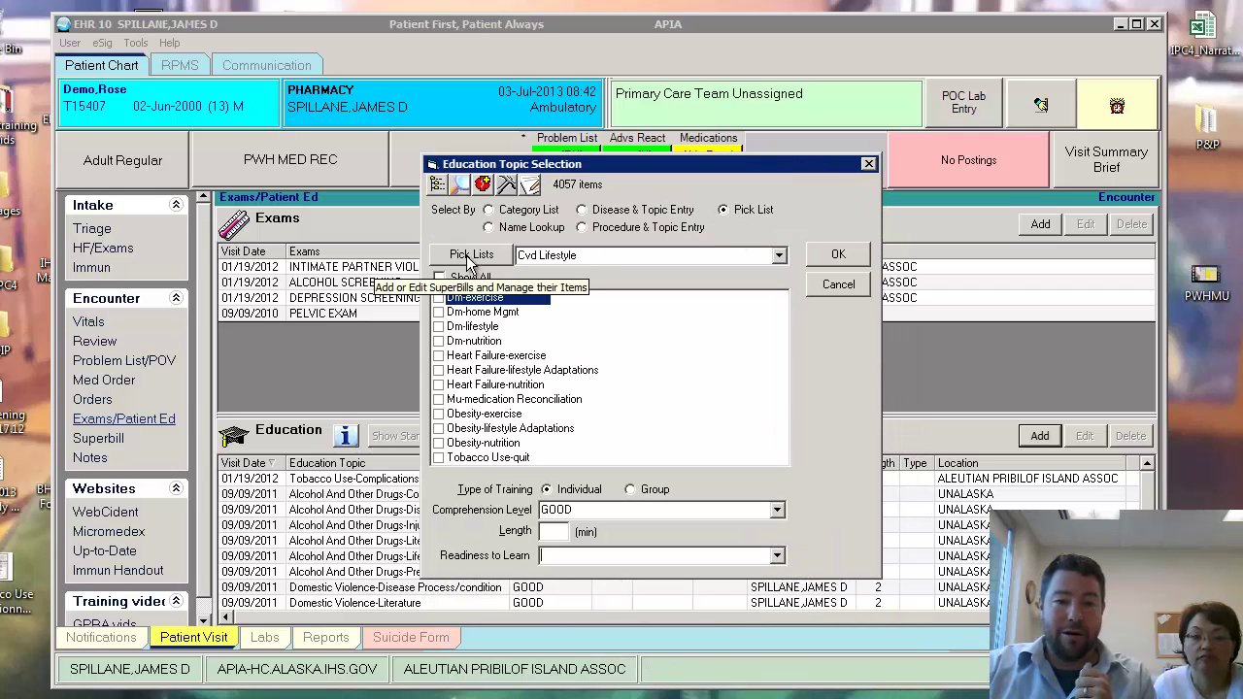
pyautogui.click(470, 255)
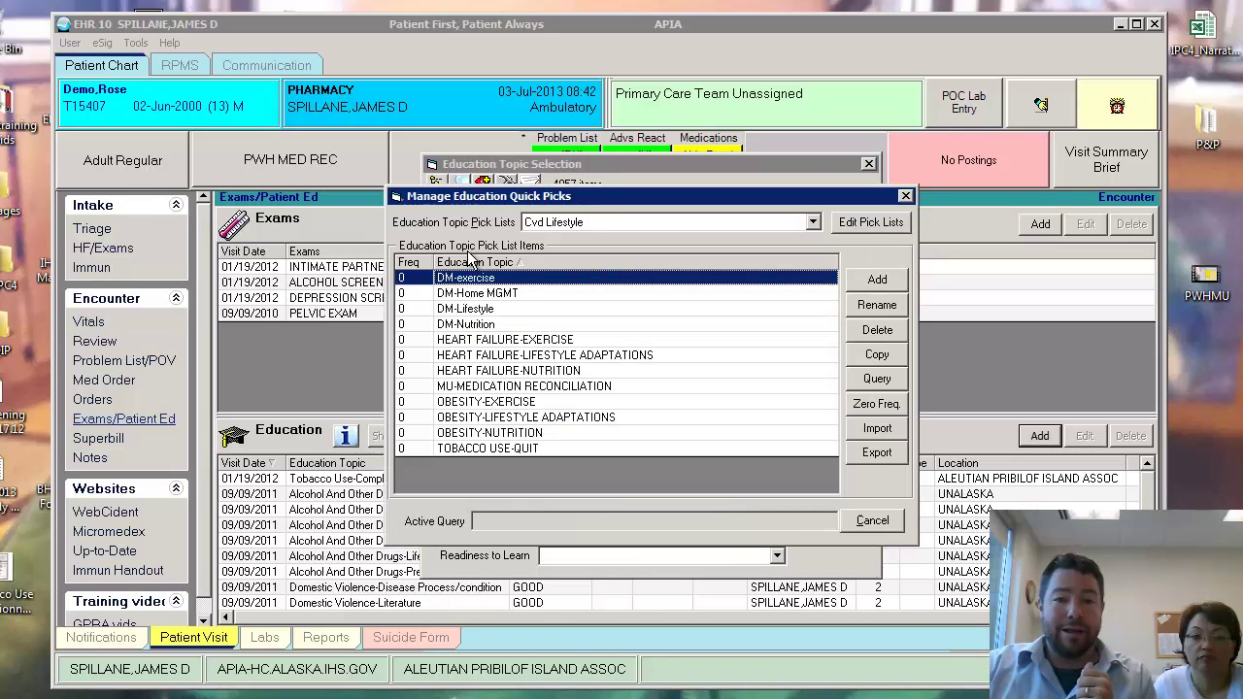
pyautogui.click(496, 388)
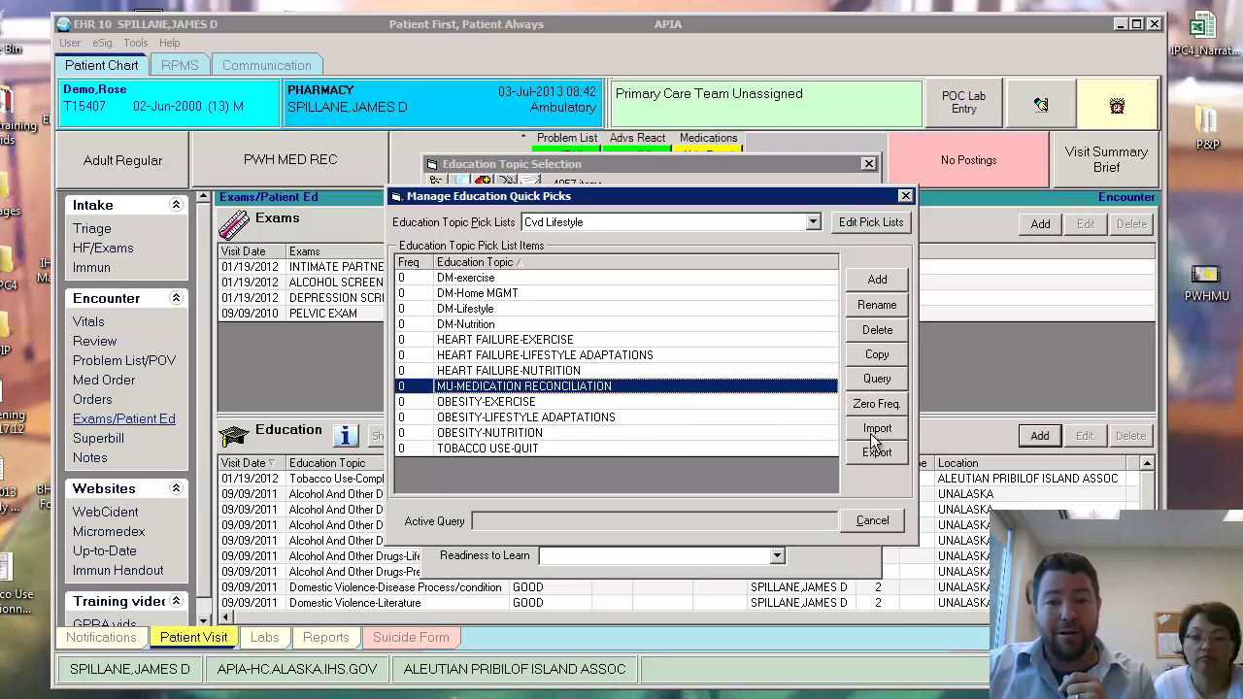
pyautogui.click(905, 197)
# - Tick Mu-medication Reconciliation in the Cvd Lifestyle pick list and set the length to 3 minutes
pyautogui.moveTo(750, 174); pyautogui.dragTo(749, 146)
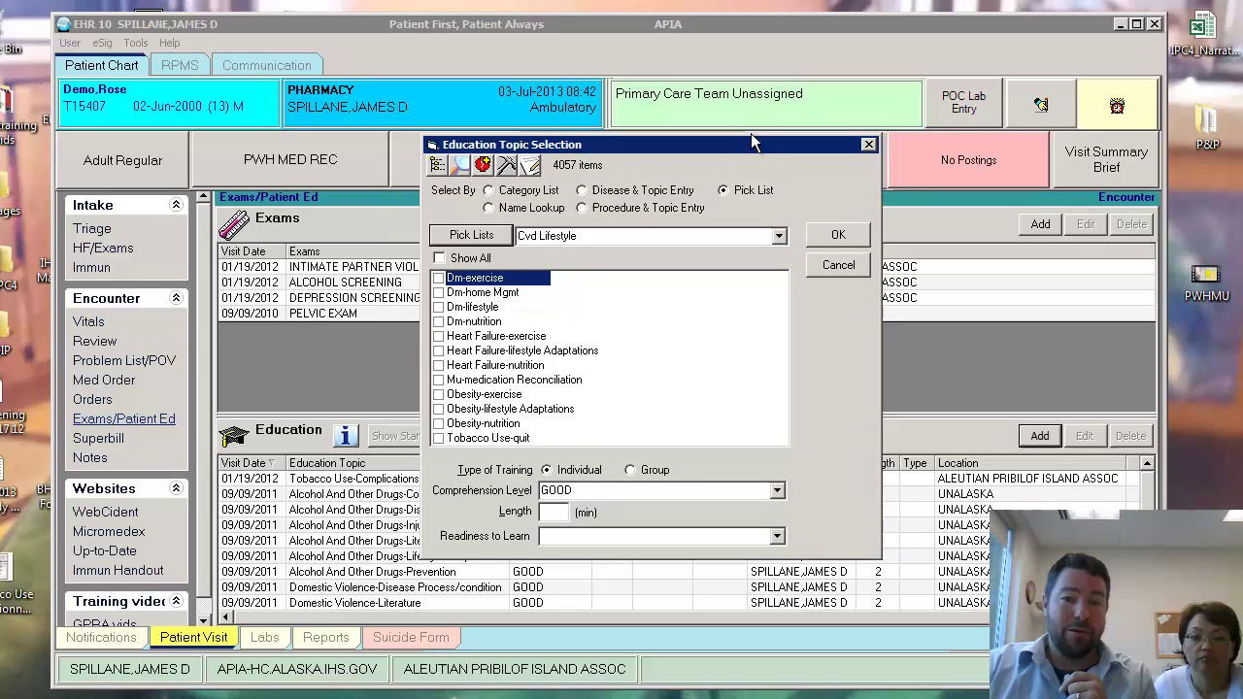
pyautogui.click(439, 371)
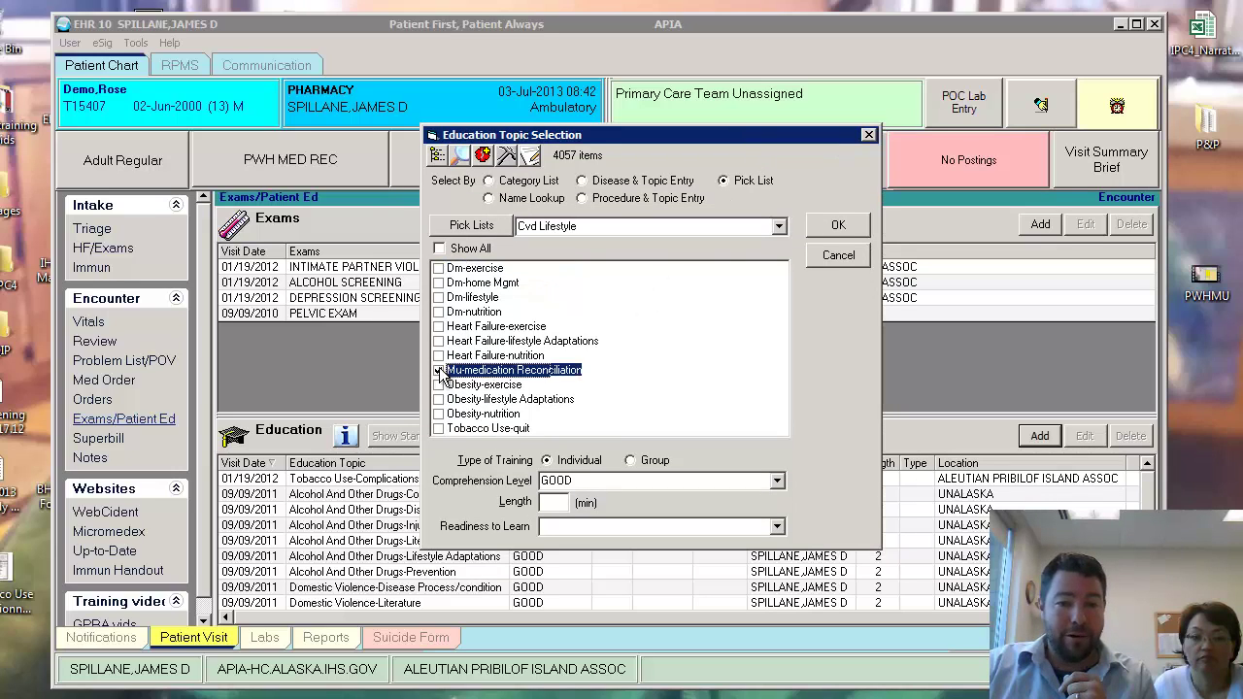
pyautogui.click(560, 502)
pyautogui.write('3')
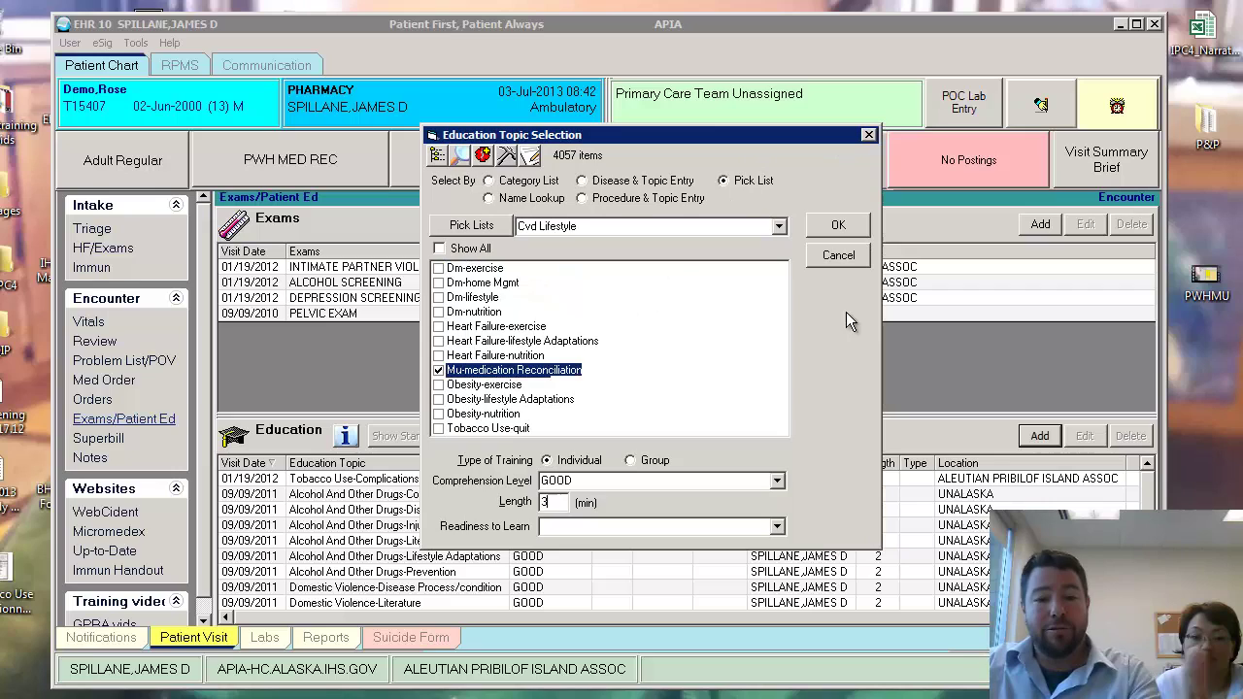
# - On the Procedure Superbill, check Med Rec code 1111F, Discharge Medications Reconciled
pyautogui.click(869, 135)
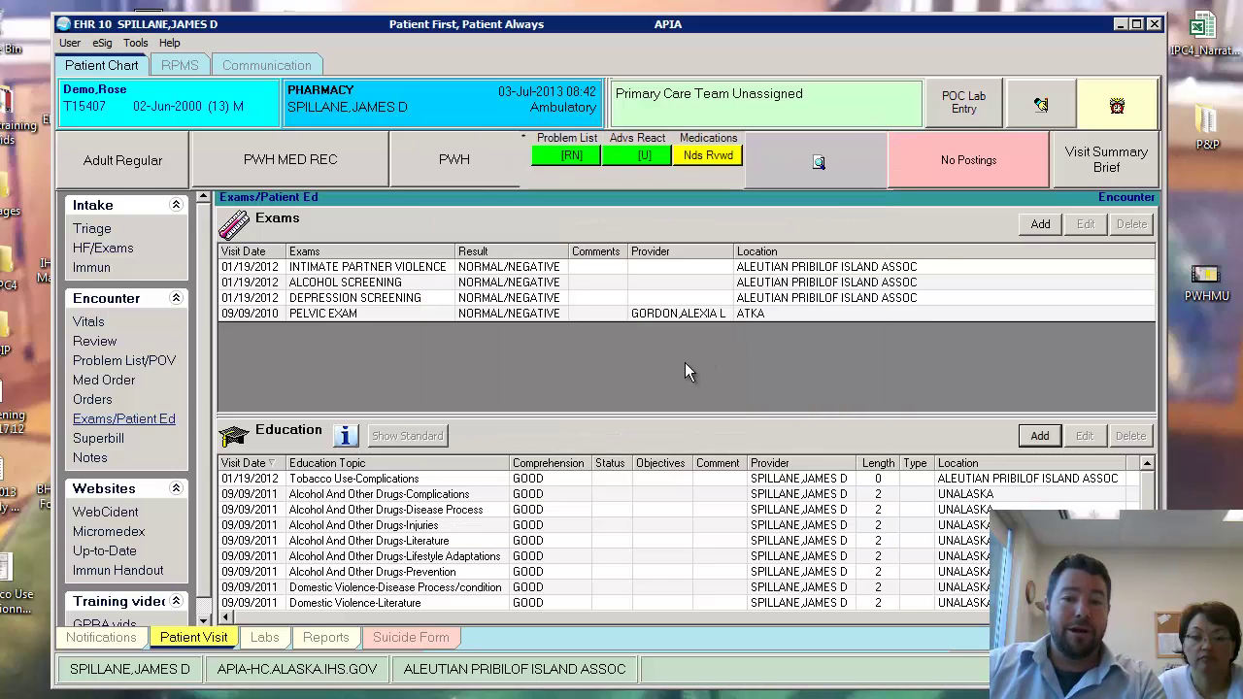
pyautogui.click(98, 439)
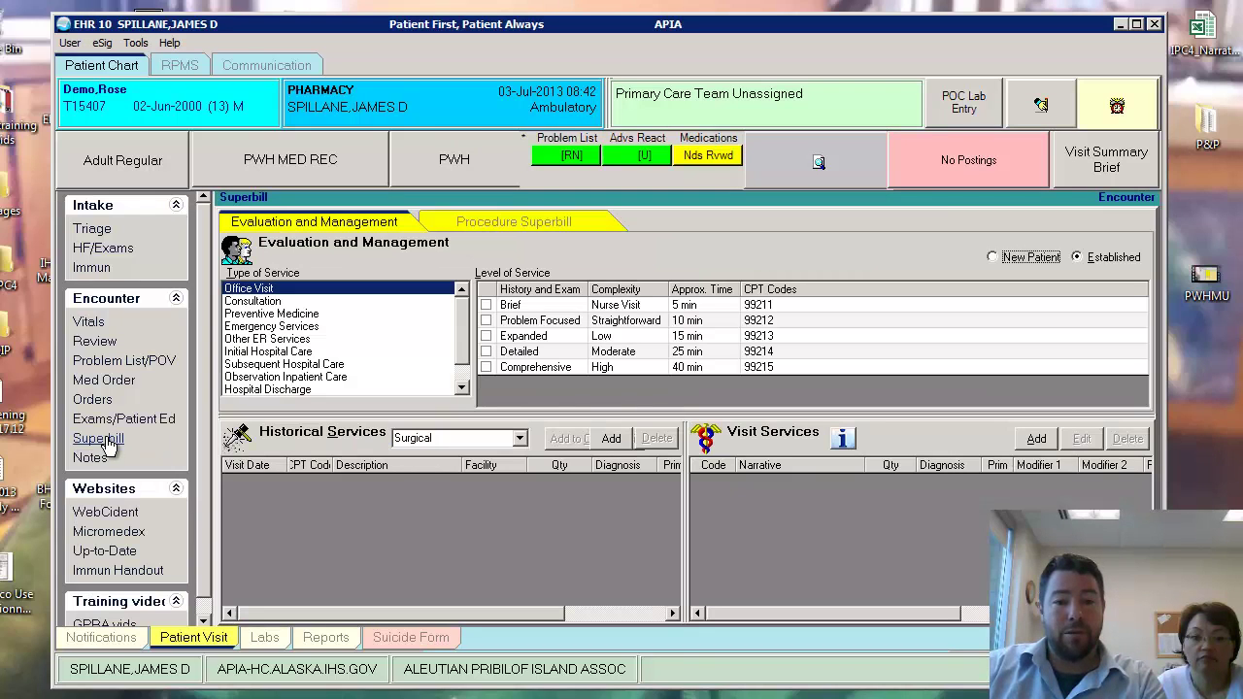
pyautogui.click(543, 223)
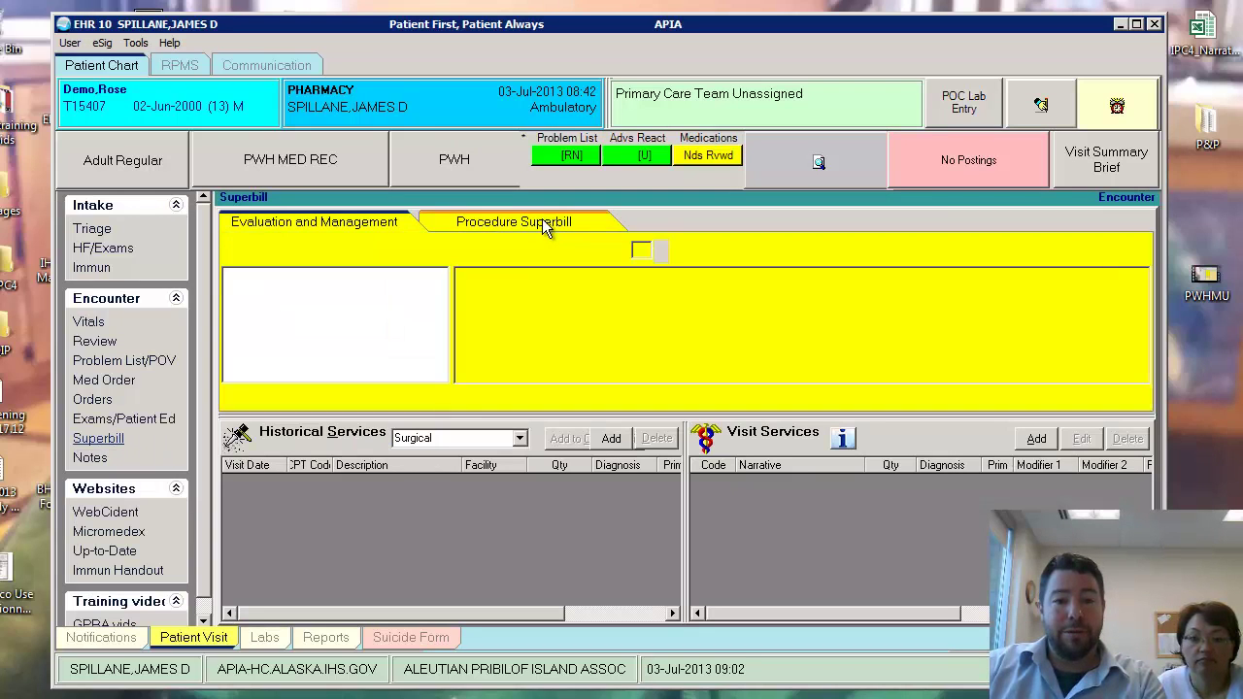
pyautogui.moveTo(450, 307); pyautogui.dragTo(449, 331)
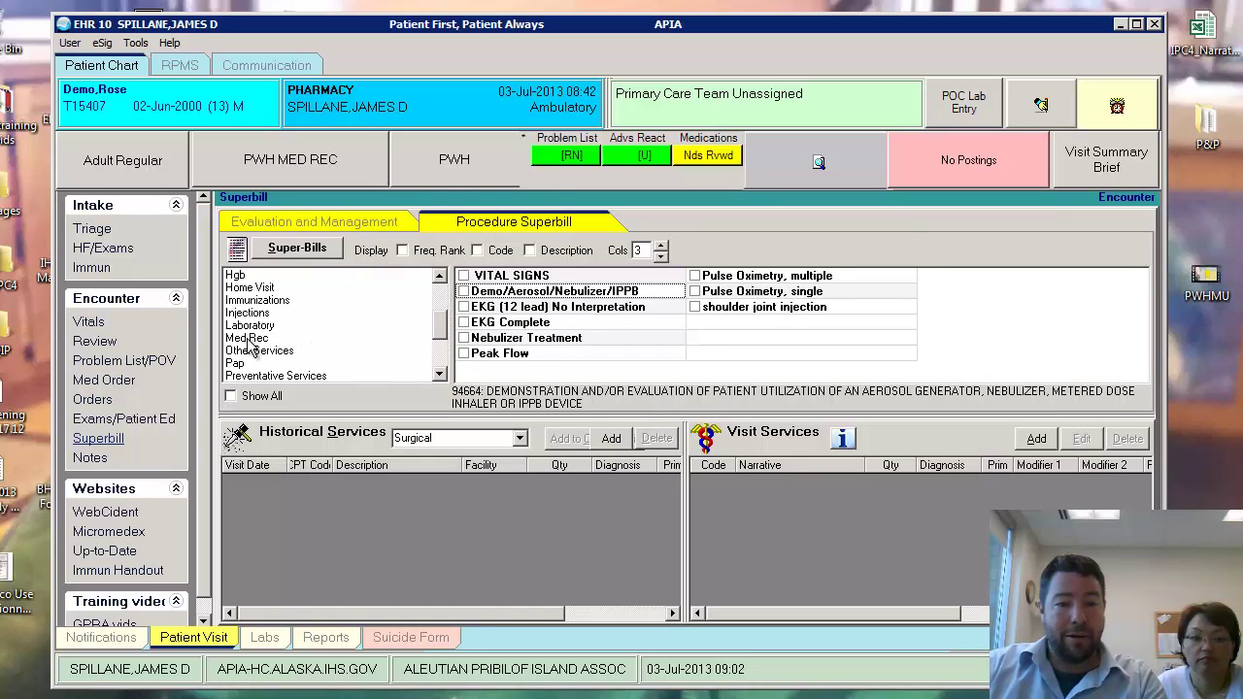
pyautogui.click(249, 339)
pyautogui.click(465, 281)
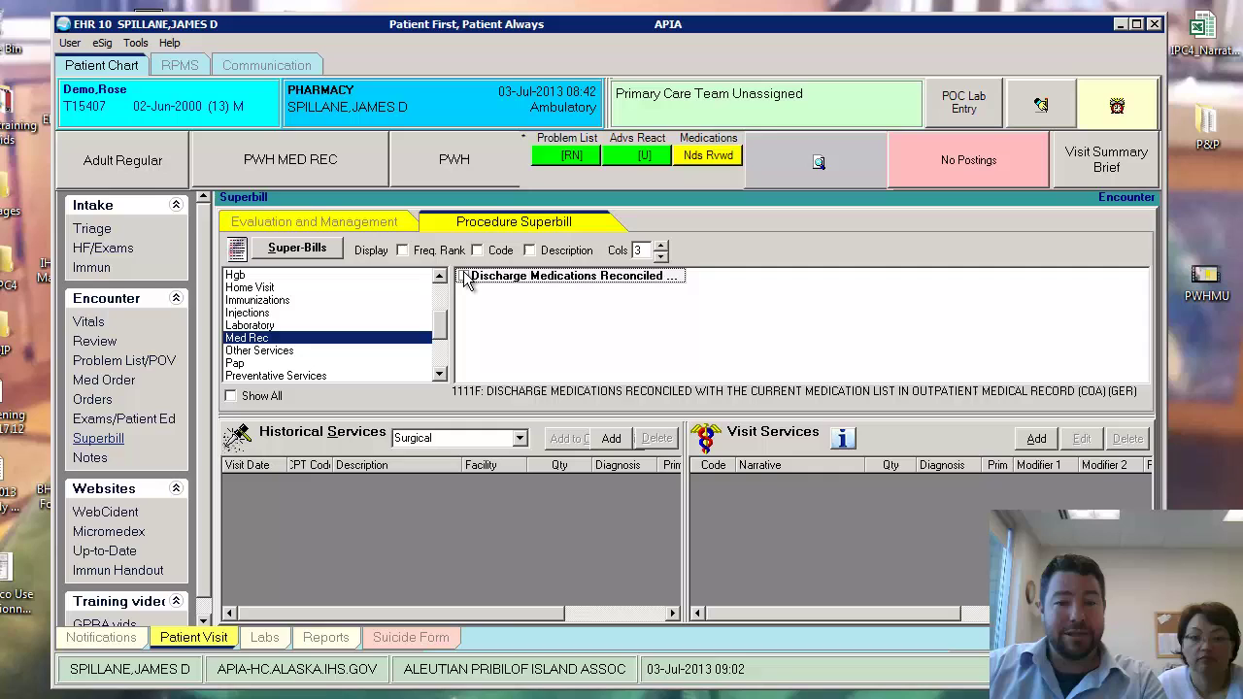
pyautogui.click(463, 277)
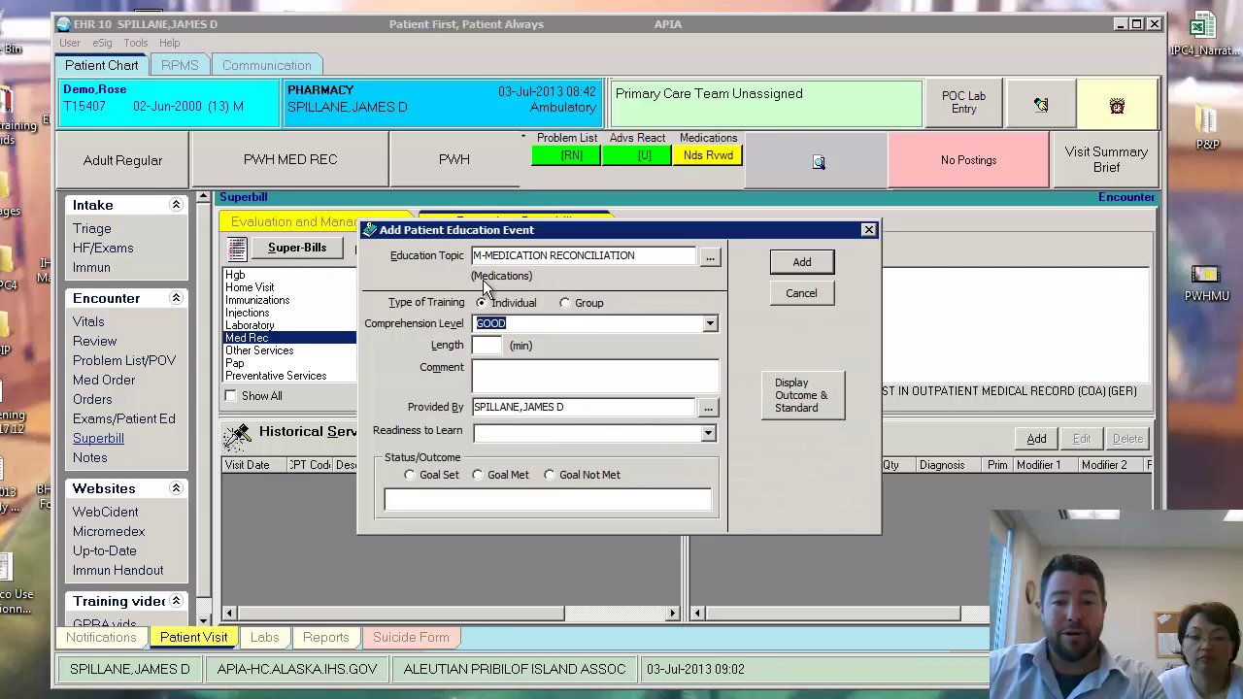
# - Close the leftover patient education event dialog and dismiss the item-not-found error
pyautogui.moveTo(705, 230); pyautogui.dragTo(738, 220)
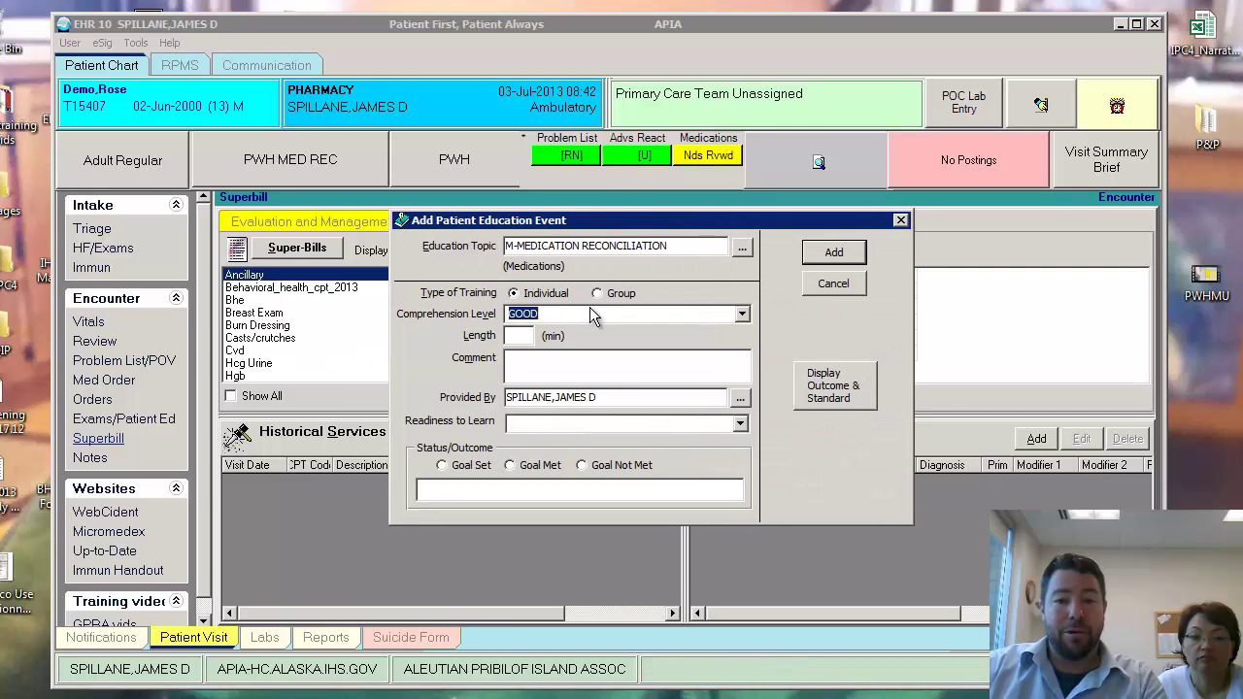
pyautogui.click(522, 336)
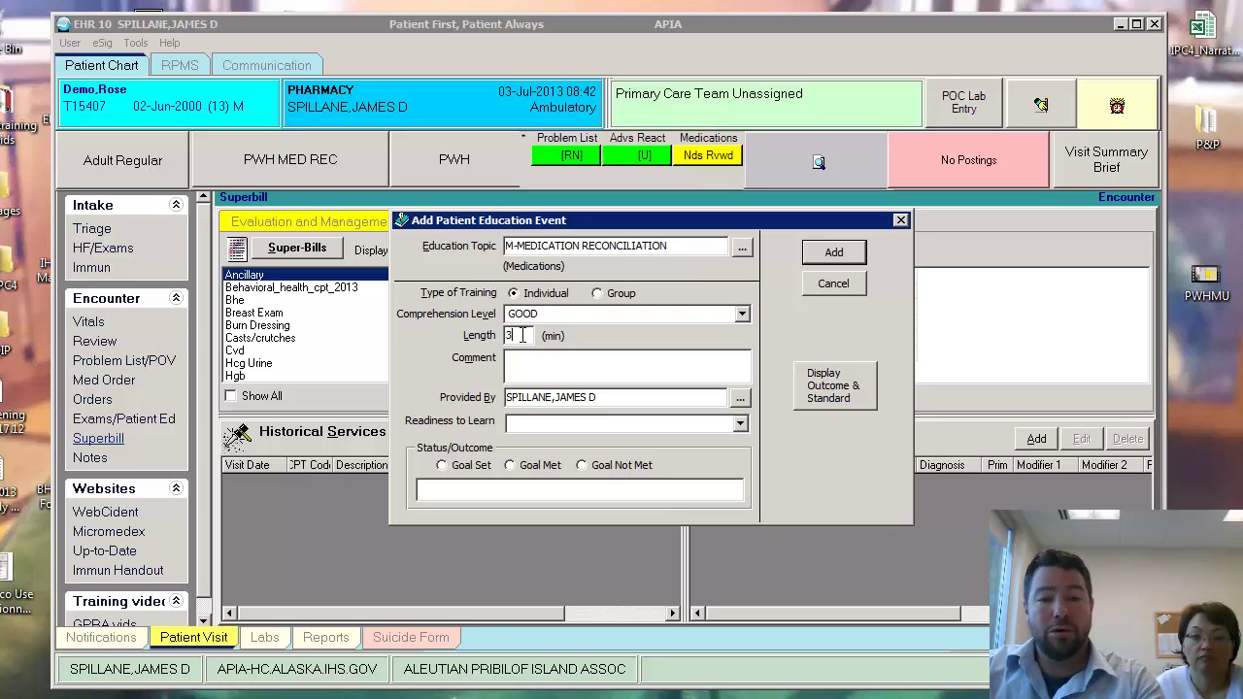
pyautogui.click(903, 220)
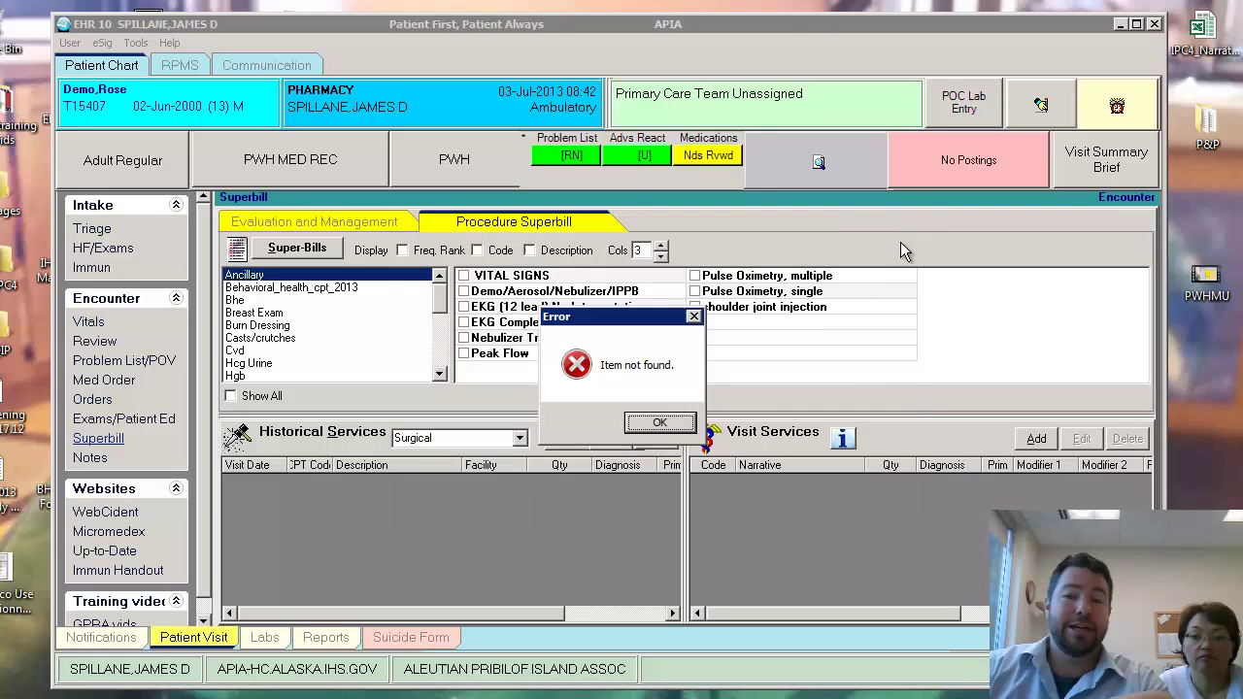
pyautogui.click(658, 422)
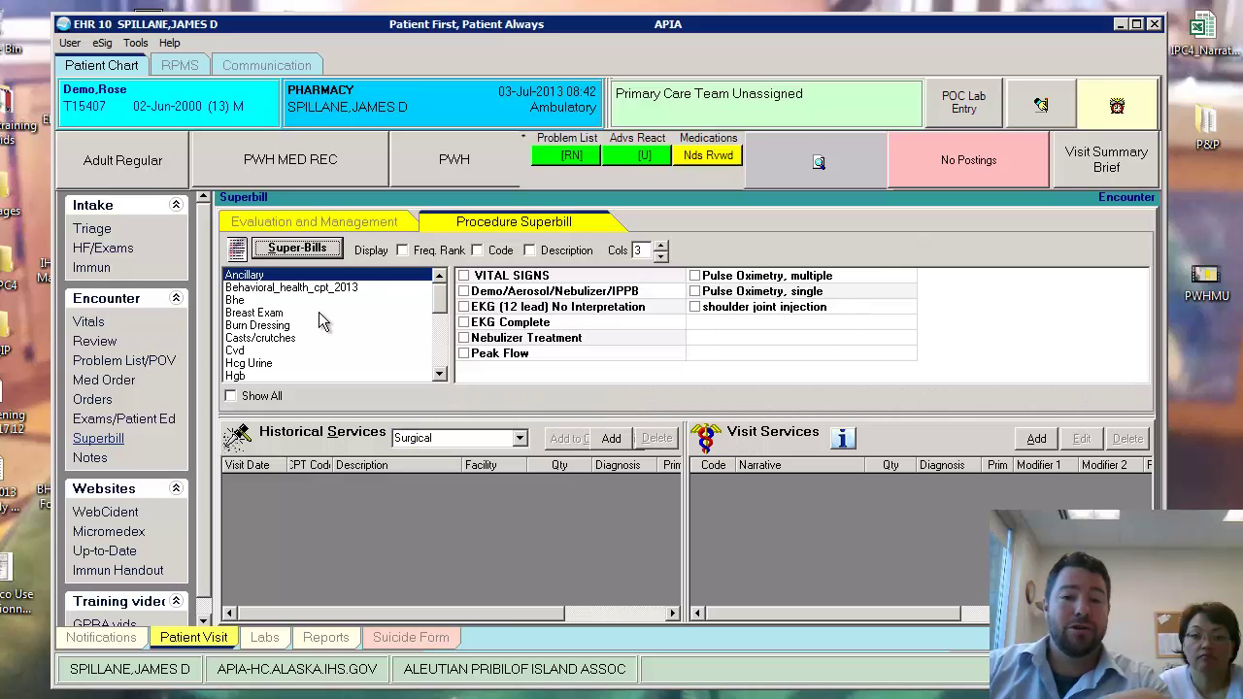
pyautogui.click(297, 250)
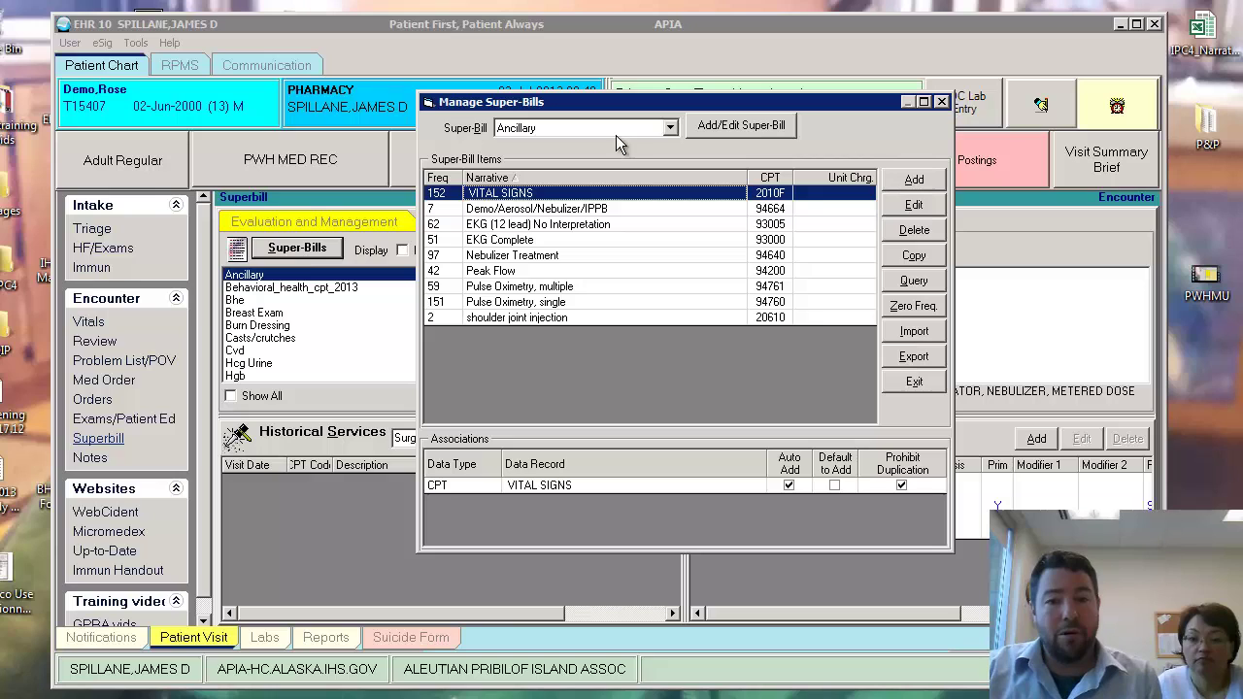
pyautogui.click(672, 127)
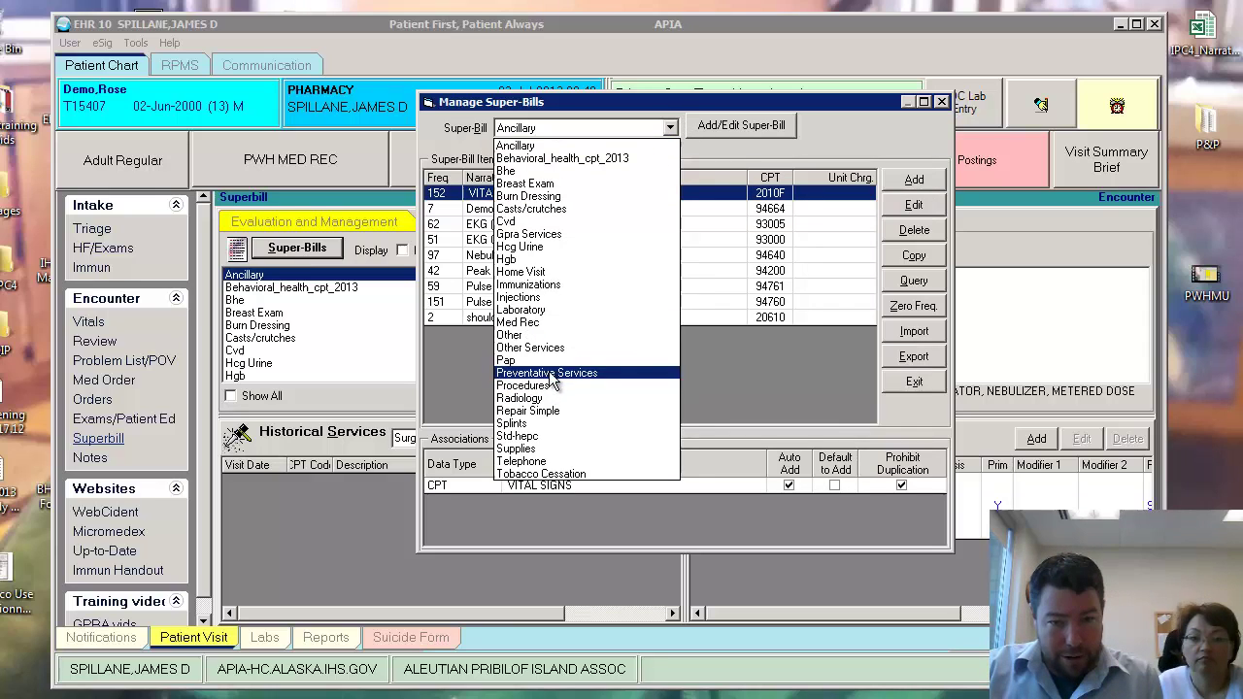
pyautogui.click(529, 322)
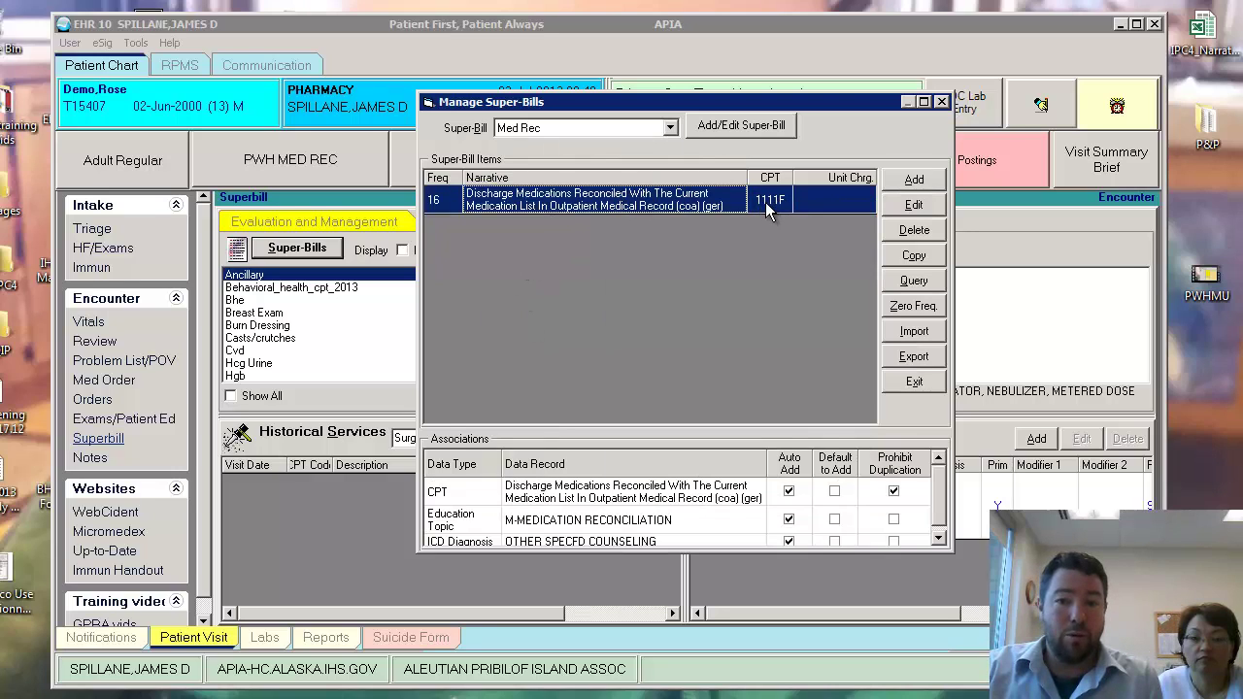
pyautogui.moveTo(795, 102); pyautogui.dragTo(767, 76)
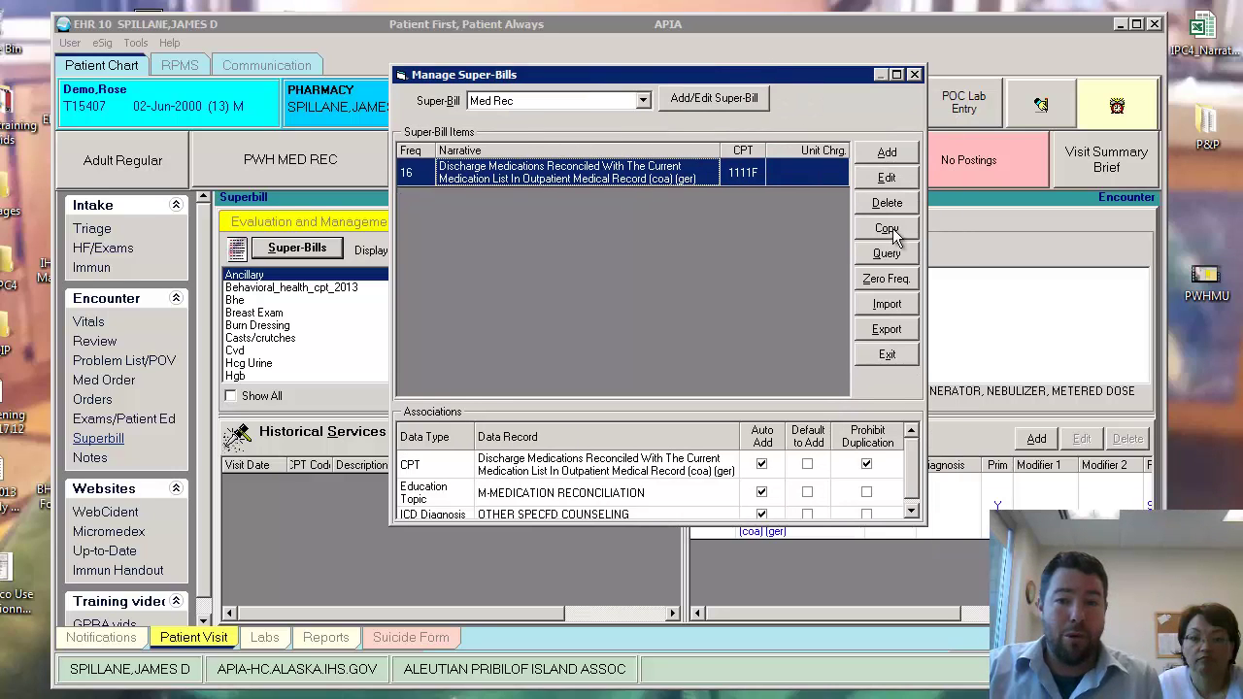
pyautogui.click(887, 178)
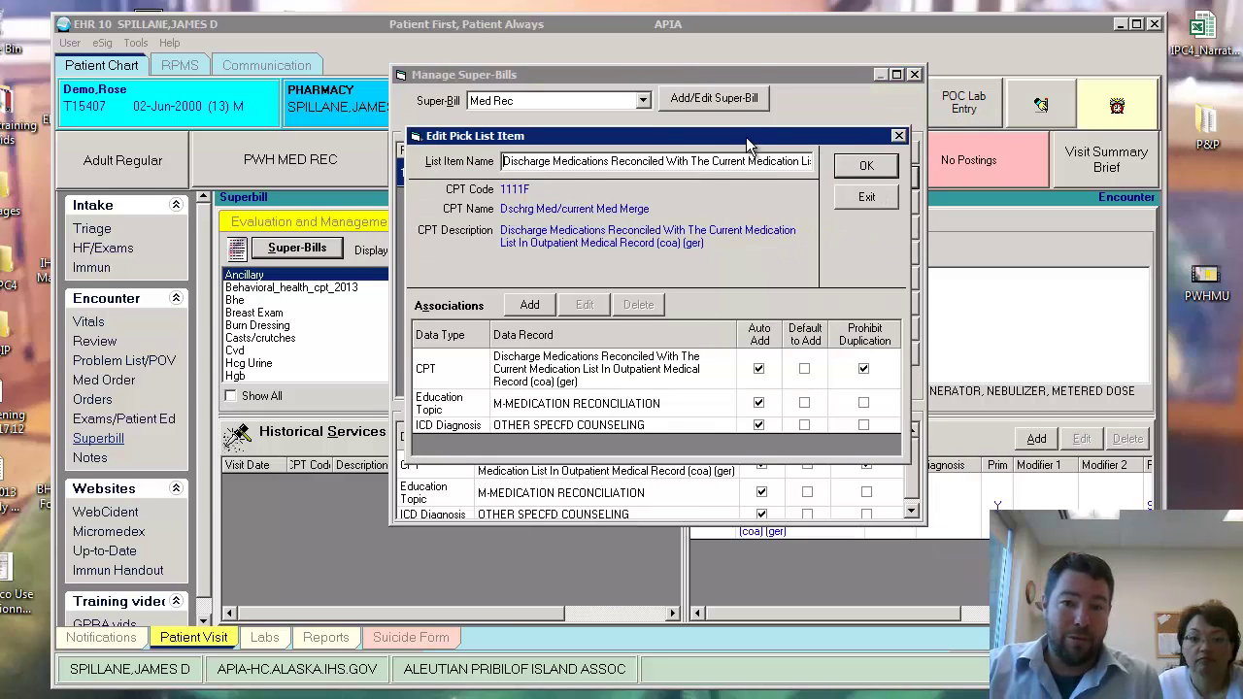
pyautogui.moveTo(749, 142); pyautogui.dragTo(729, 104)
pyautogui.click(505, 335)
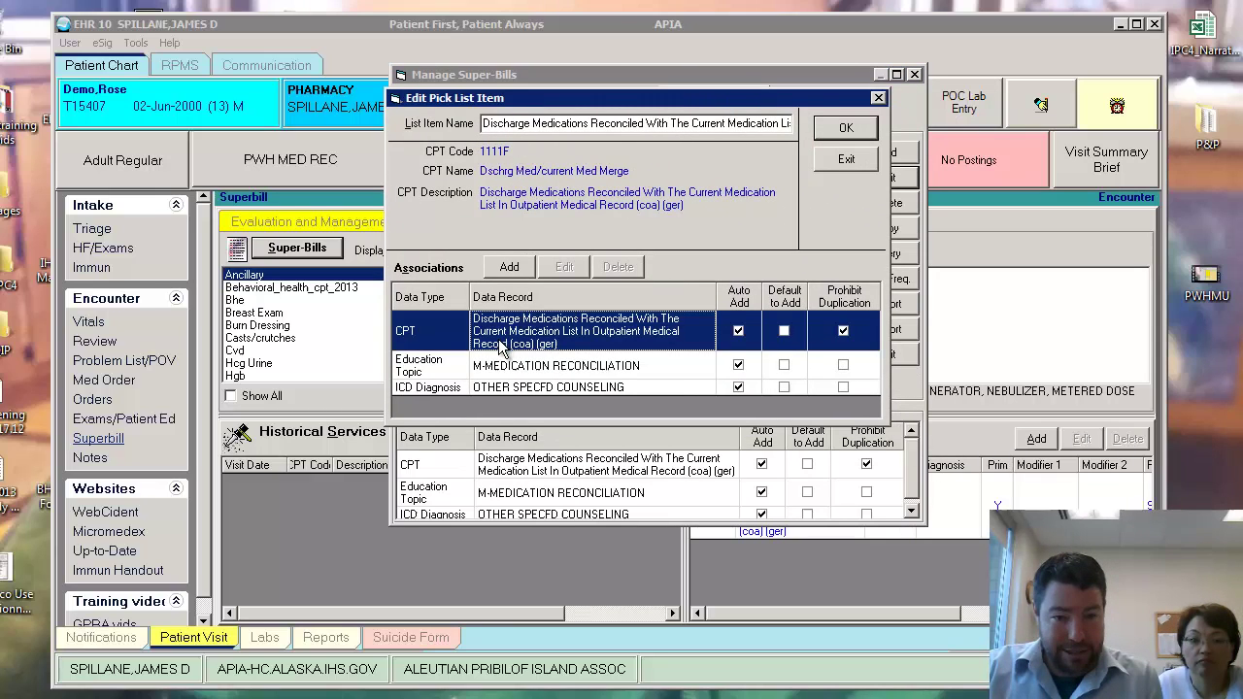
pyautogui.click(497, 366)
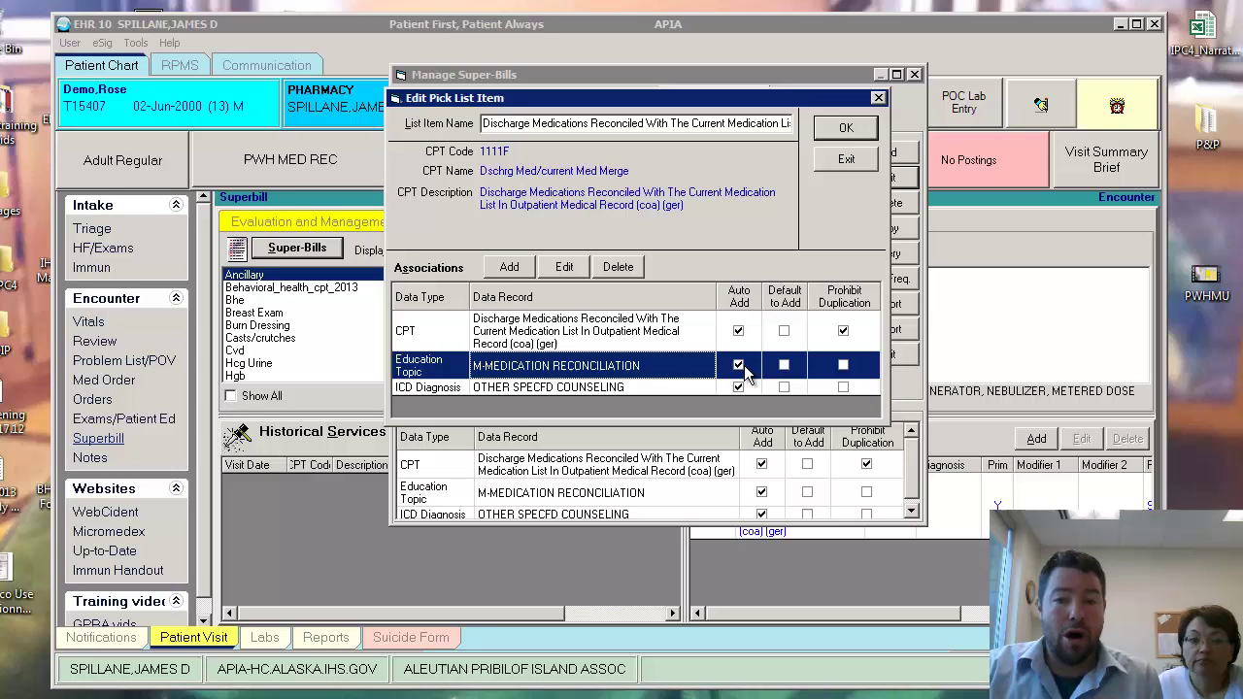
pyautogui.click(879, 97)
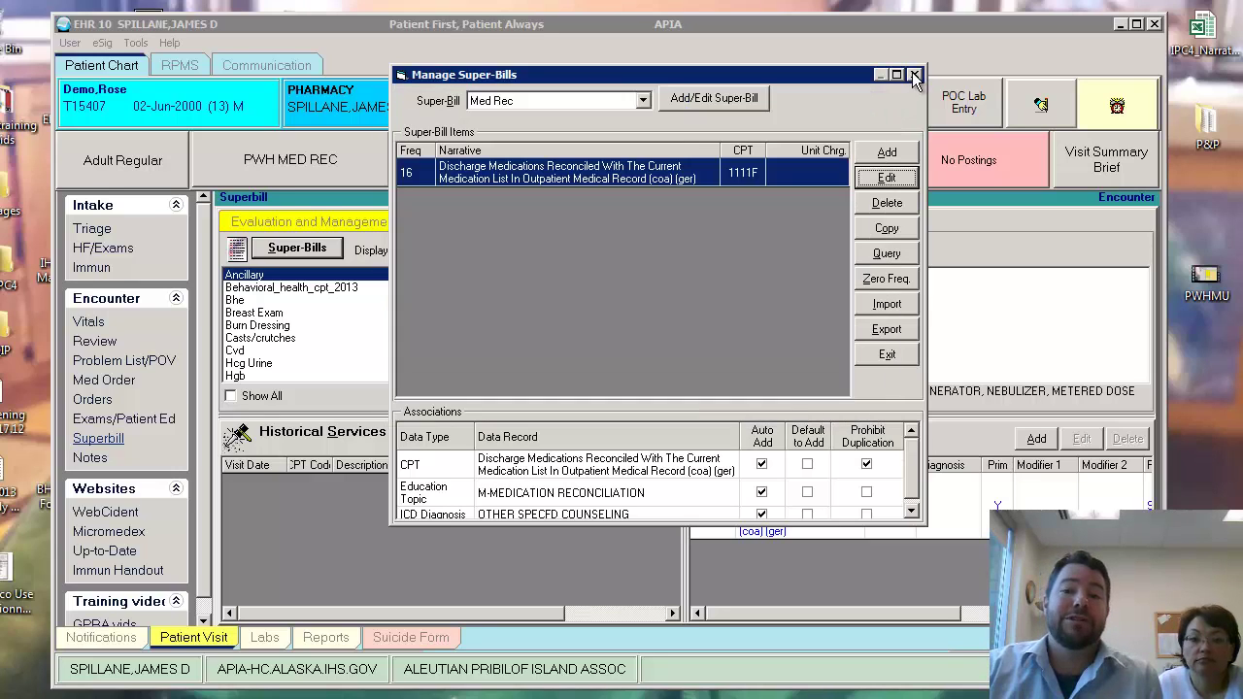
# - Close the superbill management window and confirm the 1111F visit service under Med Rec
pyautogui.click(915, 76)
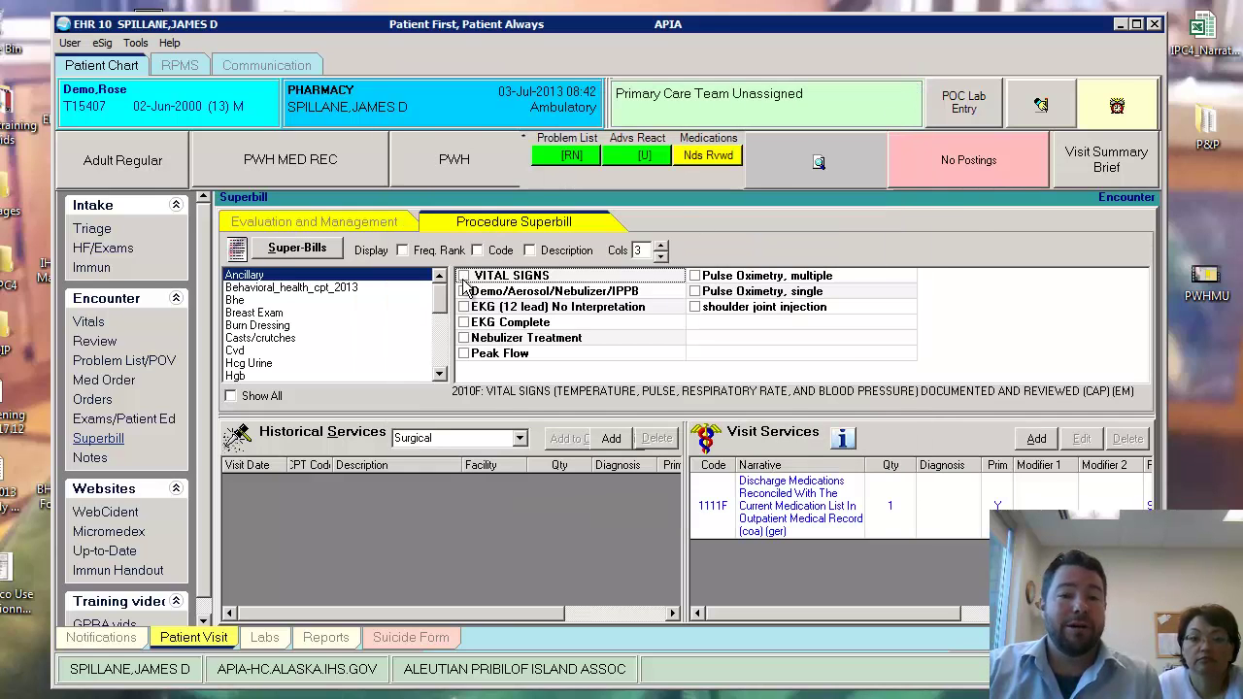
pyautogui.moveTo(444, 304); pyautogui.dragTo(437, 322)
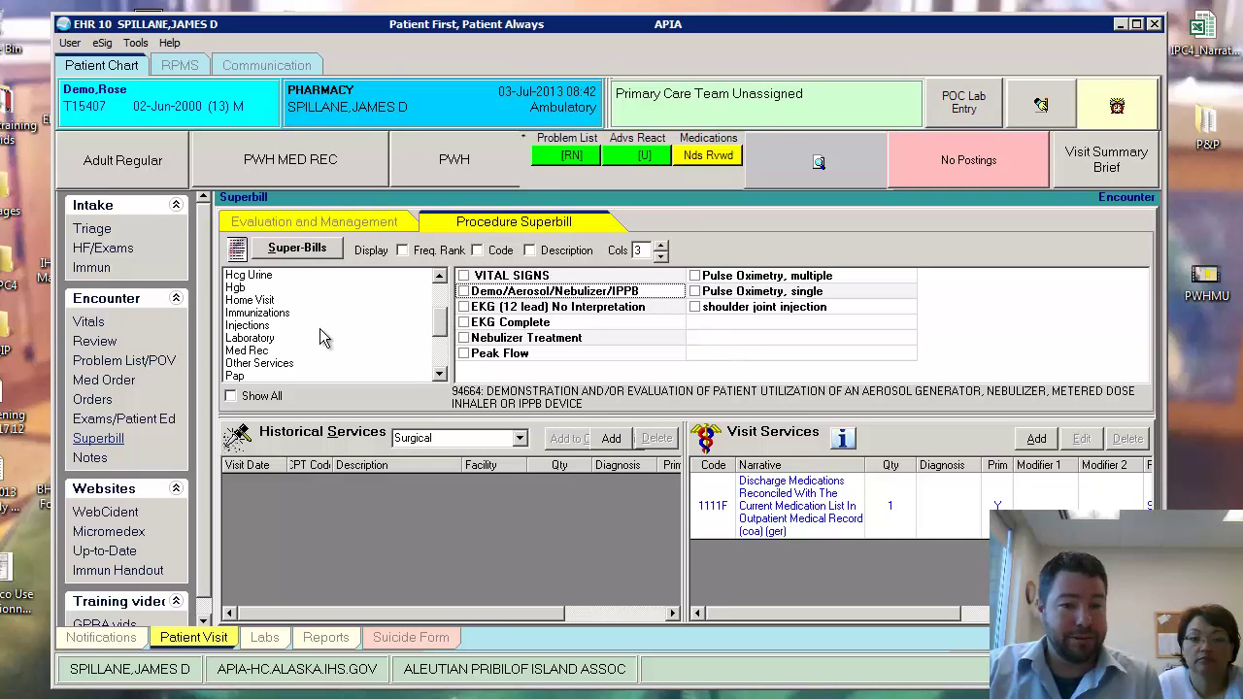
pyautogui.click(254, 350)
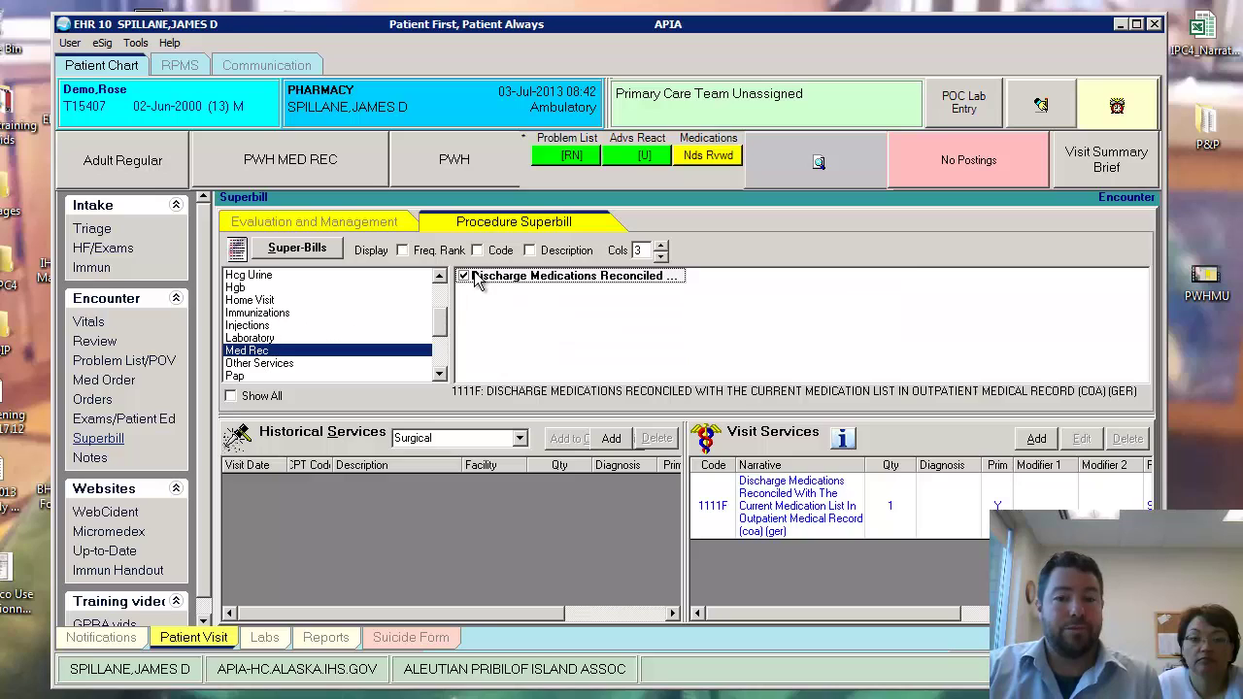
pyautogui.click(730, 497)
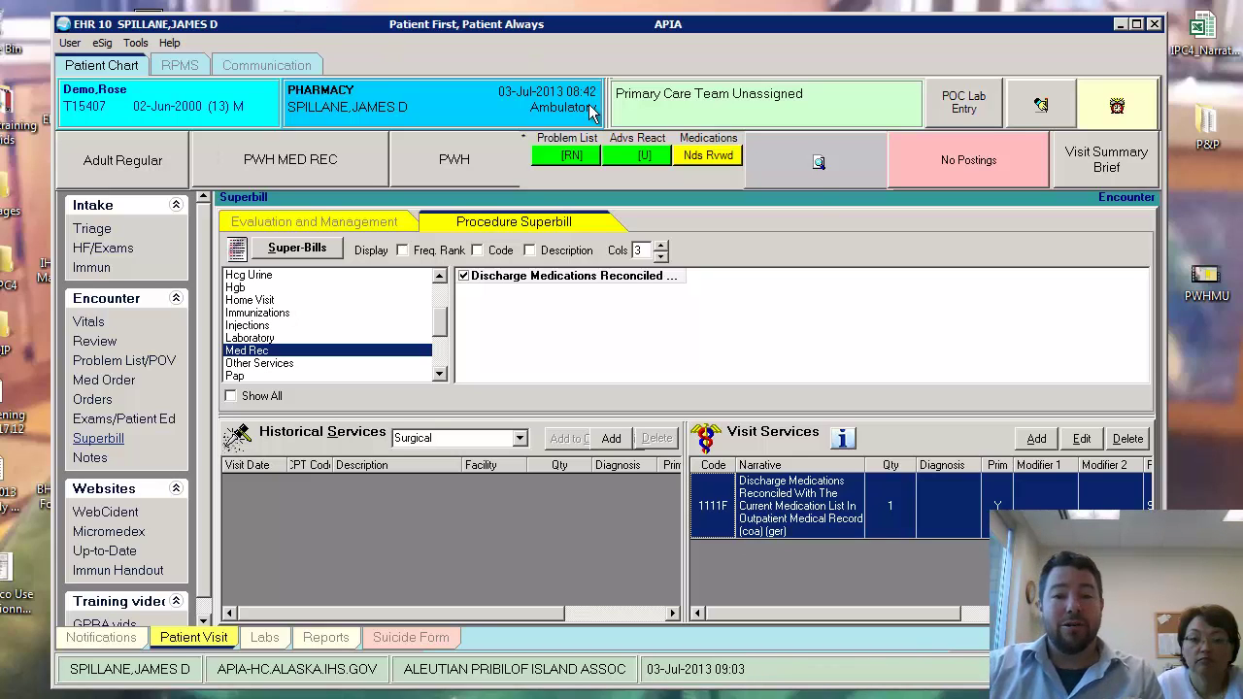
# - Mark medications reviewed with No Active Medications, turning the flag to [RN]
pyautogui.click(712, 157)
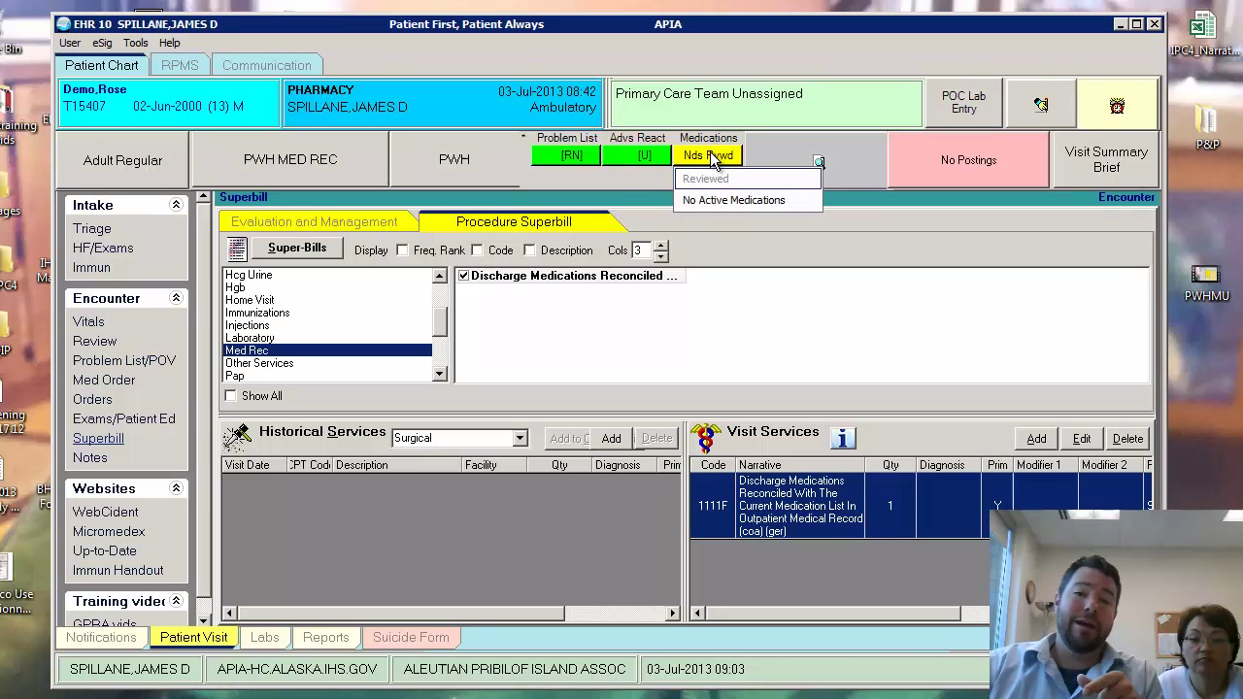
pyautogui.click(712, 158)
pyautogui.click(712, 158)
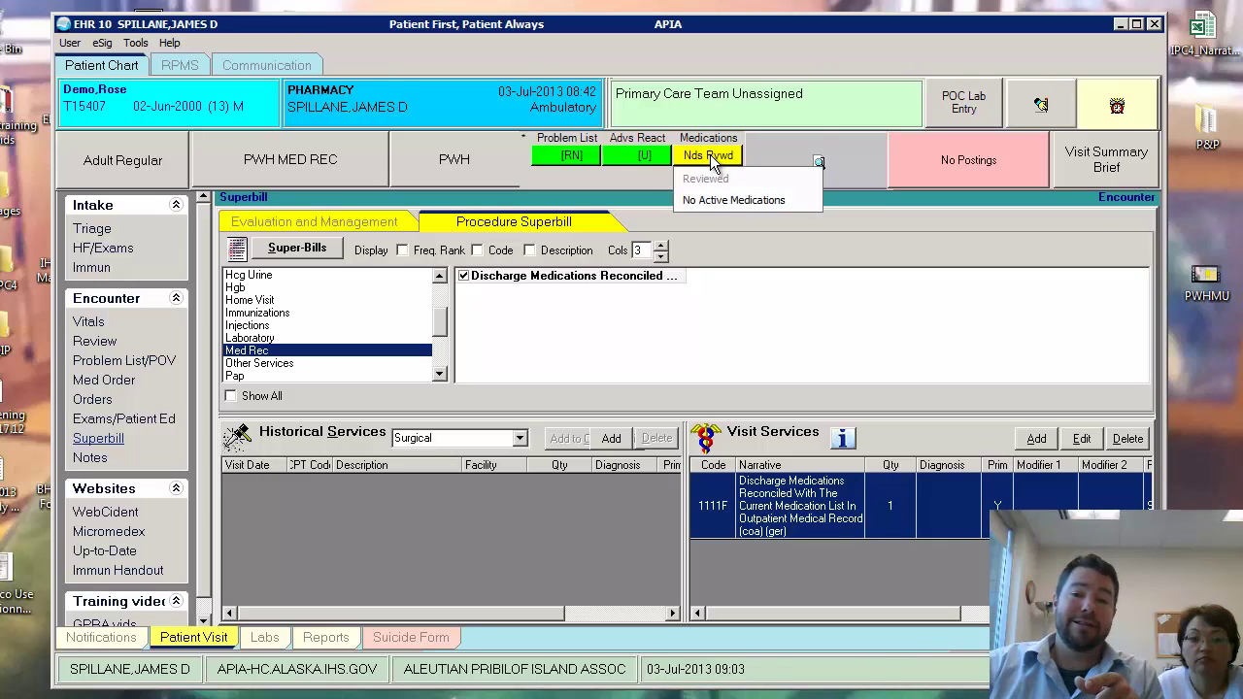
pyautogui.click(713, 202)
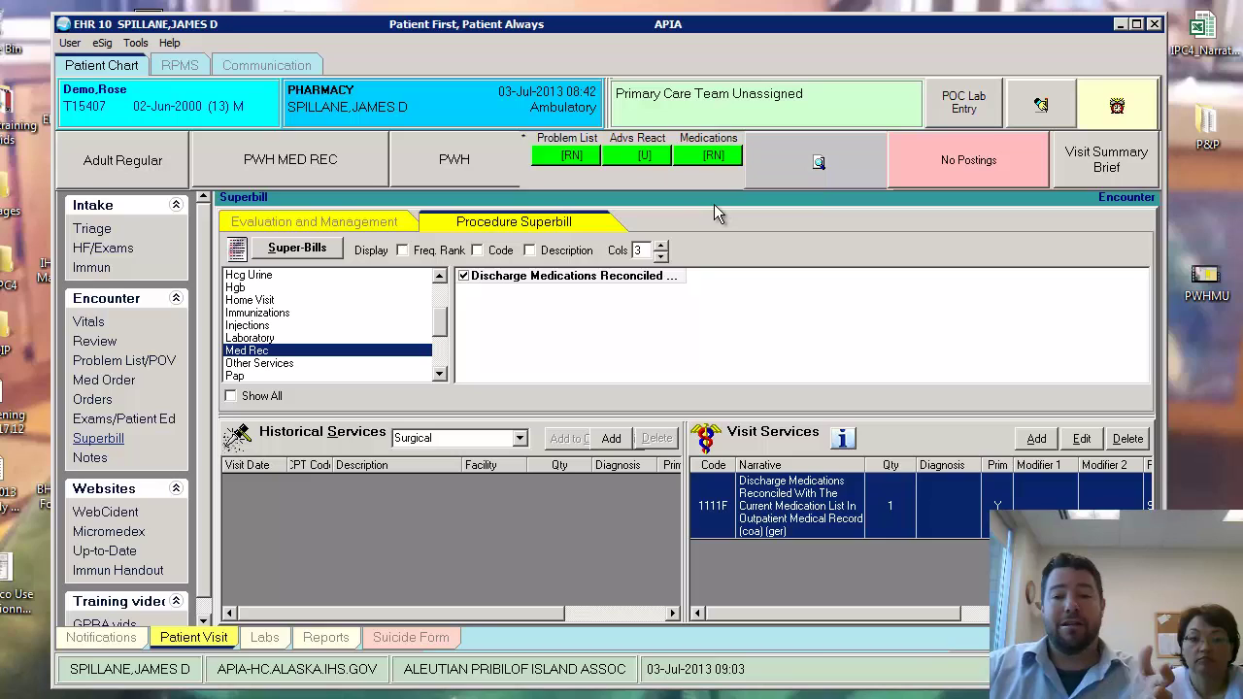